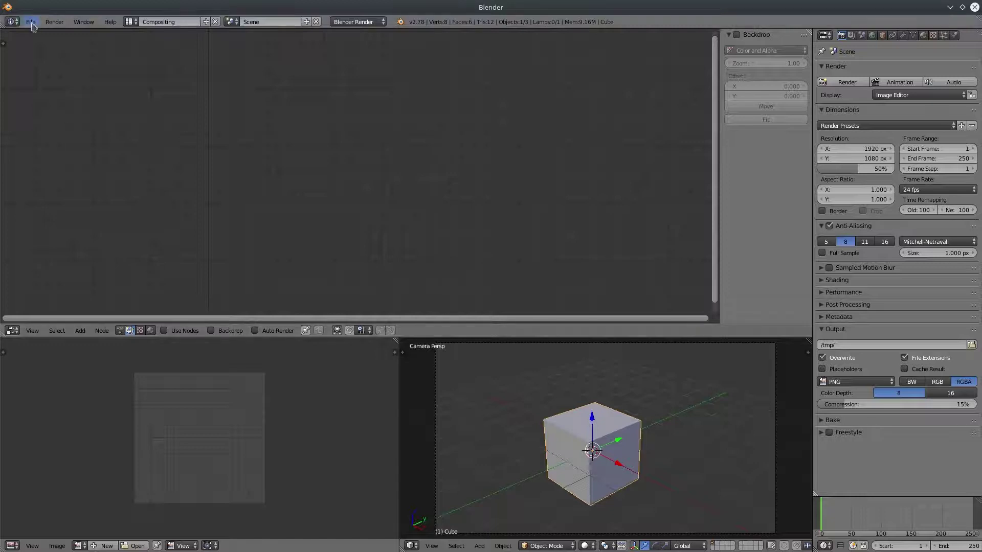
Open the recent file List_example.blend and select one of the icosphere instances in the 3D viewport.
{"action": "left_click", "coordinate": [31, 21]}
{"action": "mouse_move", "coordinate": [96, 56]}
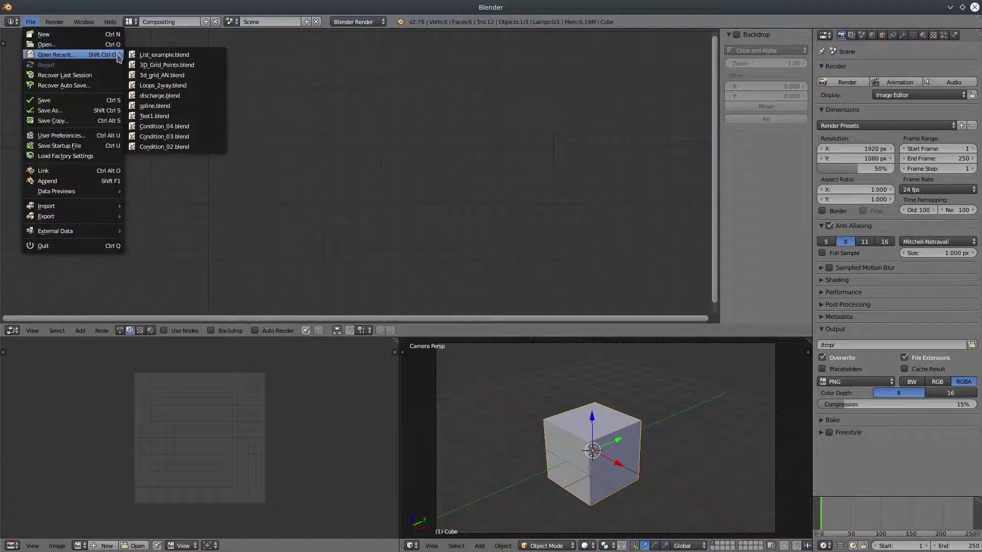
{"action": "left_click", "coordinate": [199, 64]}
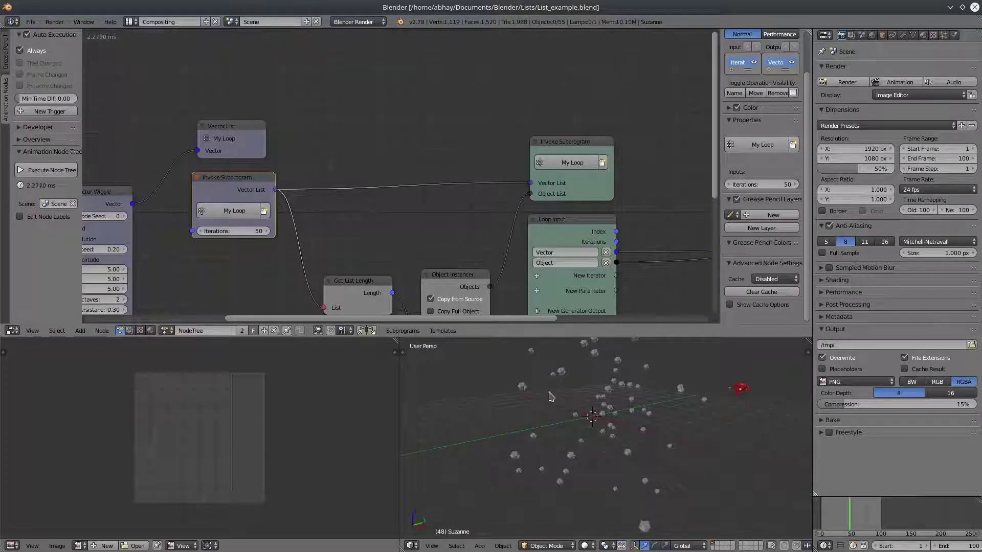
{"action": "right_click", "coordinate": [644, 413]}
{"action": "scroll", "coordinate": [635, 448], "scroll_direction": "up", "scroll_amount": 5}
{"action": "scroll", "coordinate": [604, 451], "scroll_direction": "down", "scroll_amount": 5}
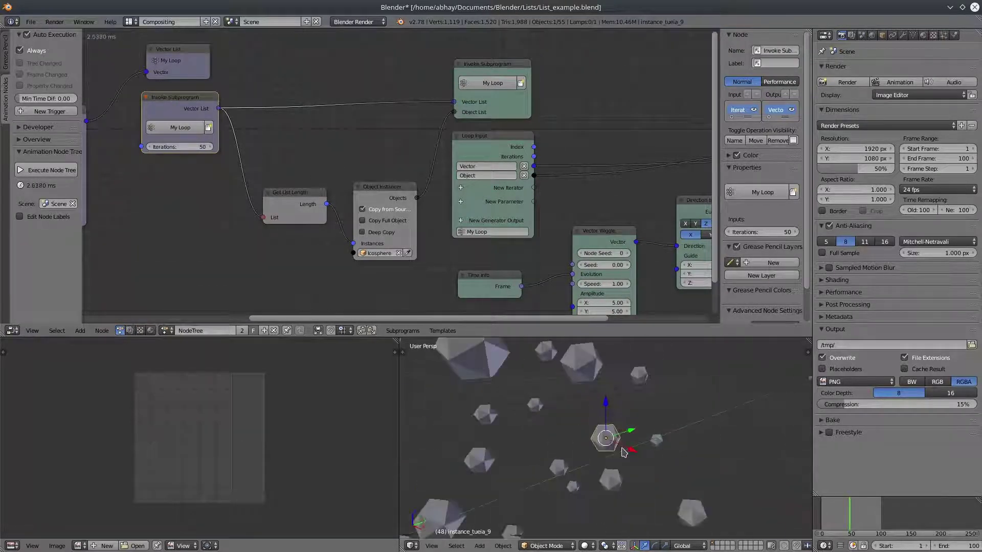
{"action": "middle_click_drag", "start_coordinate": [584, 440], "coordinate": [600, 434], "text": "shift"}
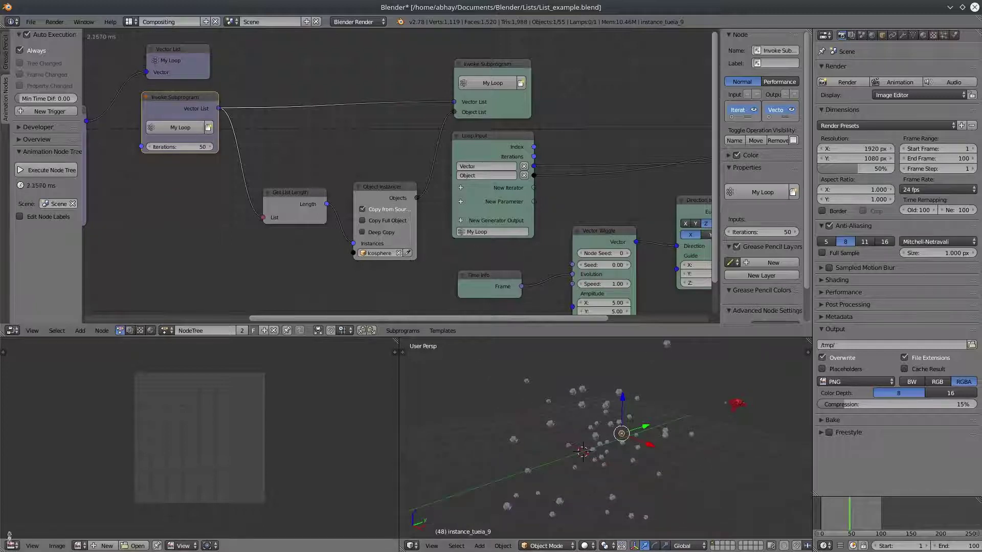
Switch the image editor area to the Outliner and resize the areas for a larger 3D viewport with the animation playing.
{"action": "left_click", "coordinate": [11, 547]}
{"action": "key", "text": "o"}
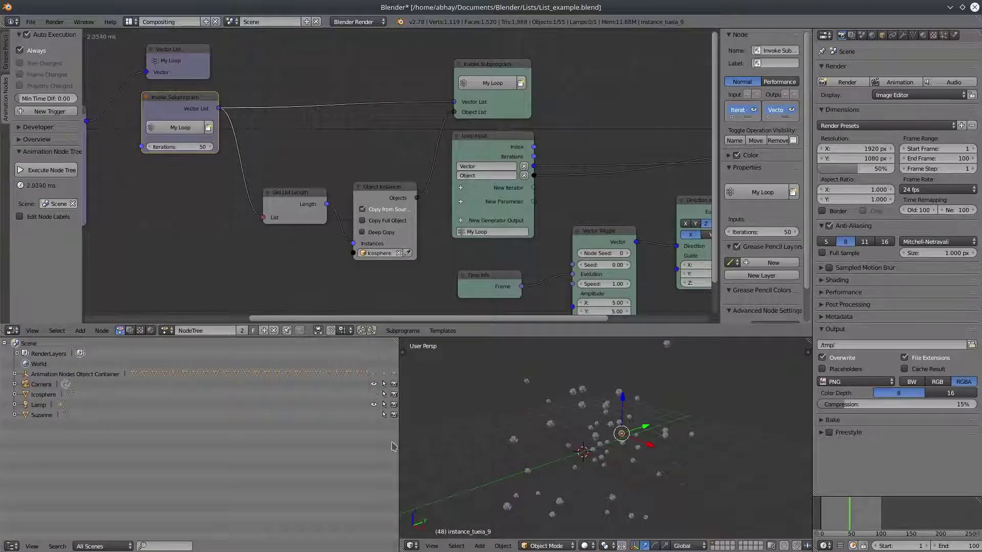
{"action": "left_click_drag", "start_coordinate": [400, 444], "coordinate": [218, 444]}
{"action": "left_click_drag", "start_coordinate": [324, 336], "coordinate": [323, 201]}
{"action": "key", "text": "alt+a"}
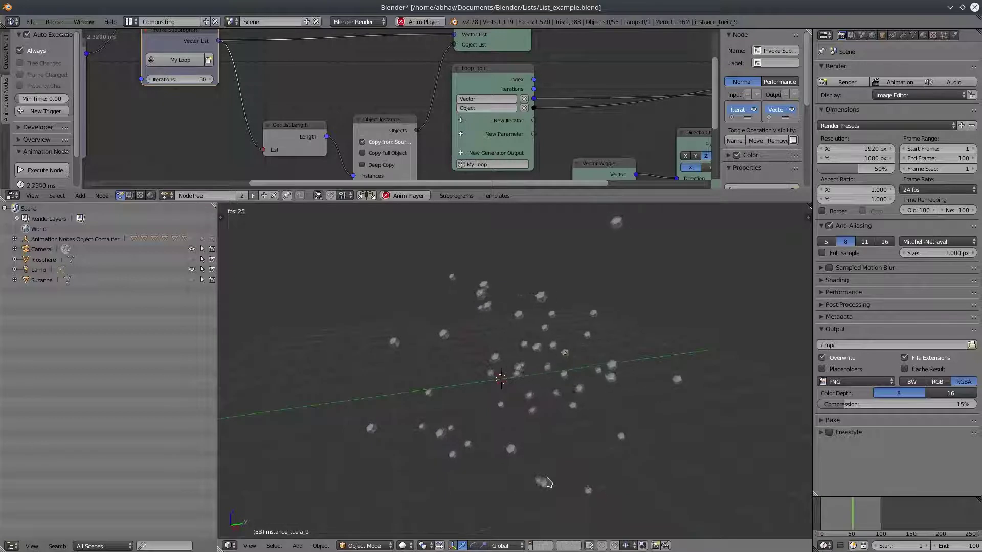
{"action": "left_click_drag", "start_coordinate": [339, 202], "coordinate": [339, 311]}
Inspect the vector list of the purple My Loop Invoke Subprogram node with a temporary Debug Drawer node, and delete that node.
{"action": "middle_click_drag", "start_coordinate": [330, 104], "coordinate": [384, 162]}
{"action": "mouse_move", "coordinate": [255, 182]}
{"action": "left_mouse_down"}
{"action": "mouse_move", "coordinate": [264, 185]}
{"action": "mouse_move", "coordinate": [254, 184]}
{"action": "left_mouse_up"}
{"action": "middle_click_drag", "start_coordinate": [239, 189], "coordinate": [217, 221]}
{"action": "key", "text": "w"}
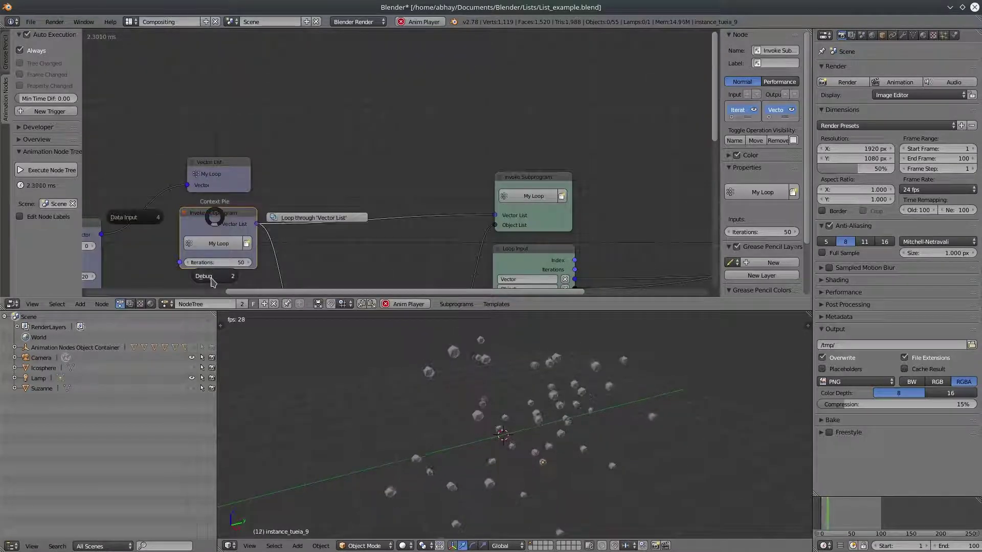
{"action": "left_click", "coordinate": [211, 277]}
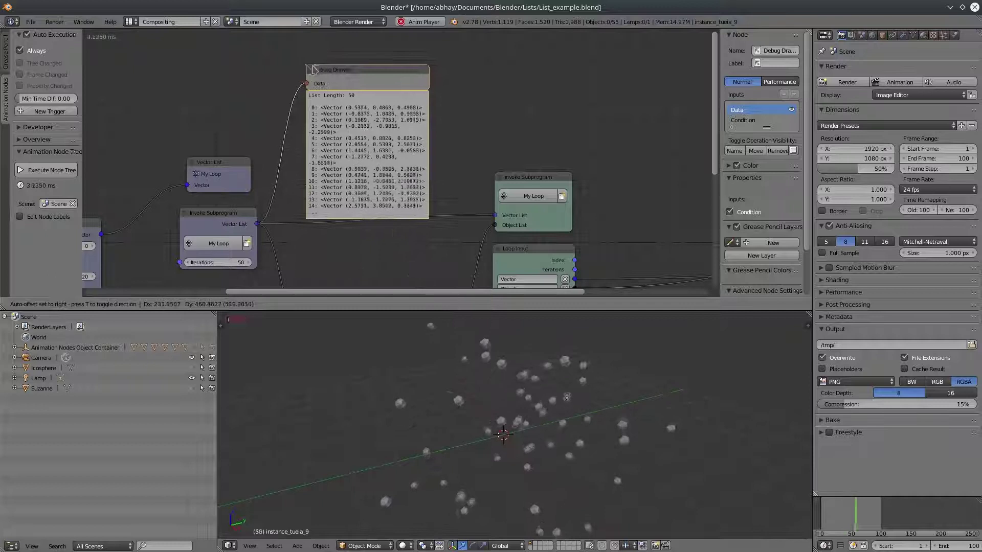
{"action": "left_click", "coordinate": [341, 64]}
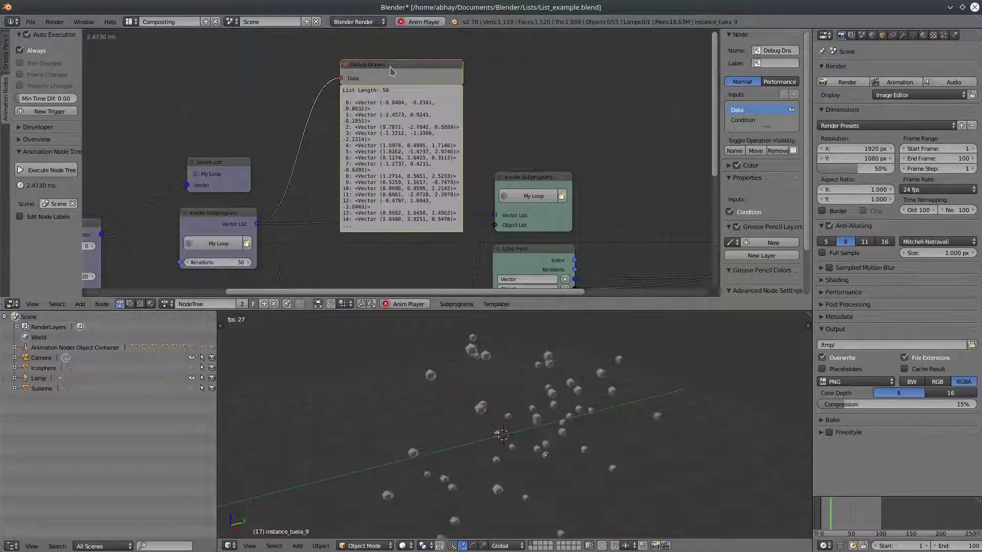
{"action": "key", "text": "Delete"}
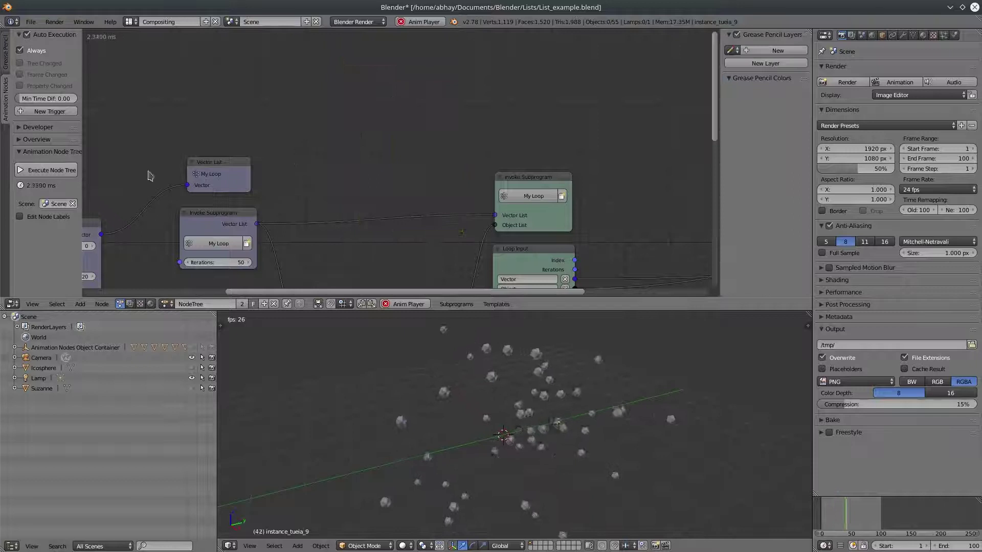
Add a Get List Element node in the empty space above the two My Loop Invoke Subprogram nodes.
{"action": "left_click", "coordinate": [80, 304]}
{"action": "mouse_move", "coordinate": [105, 198]}
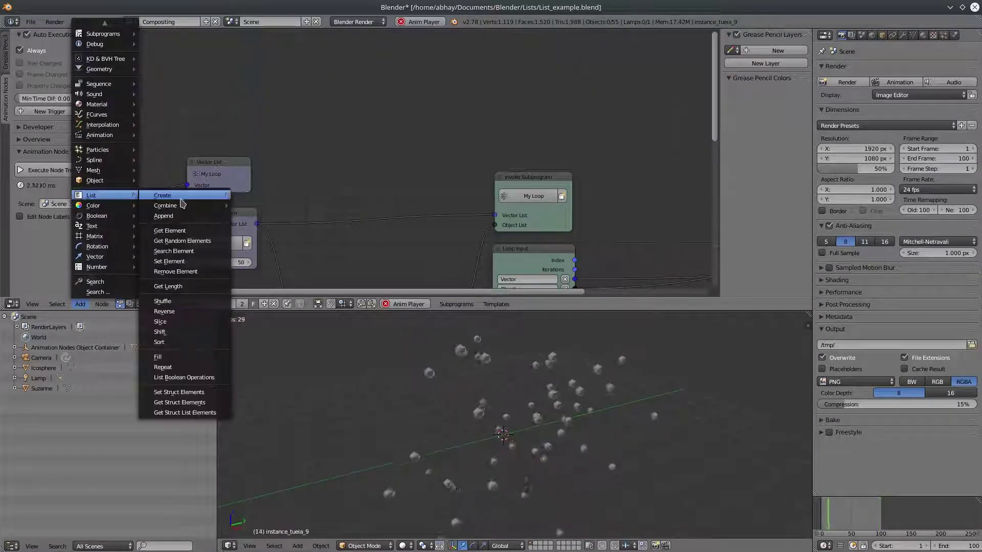
{"action": "left_click", "coordinate": [169, 230]}
{"action": "left_click", "coordinate": [367, 94]}
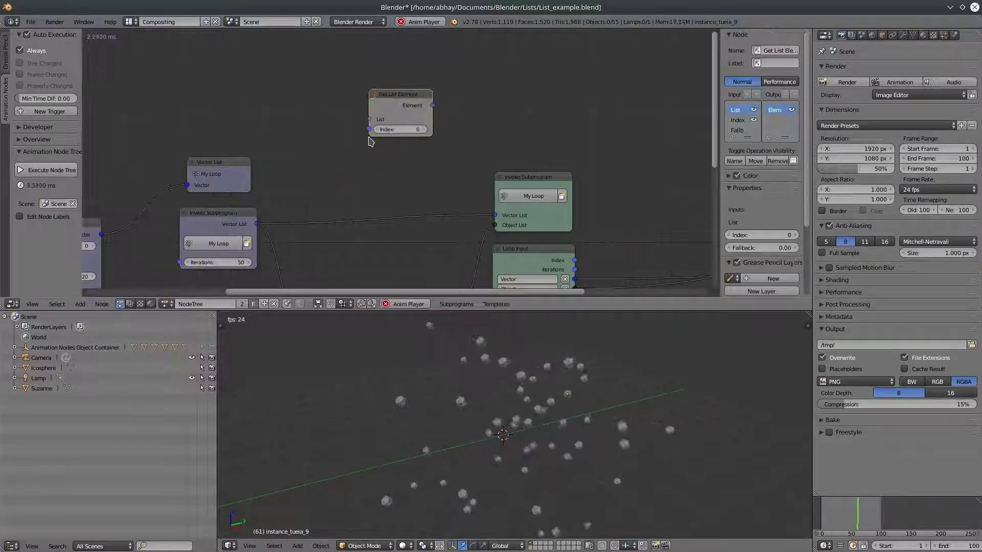
{"action": "scroll", "coordinate": [372, 164], "scroll_direction": "up", "scroll_amount": 2}
{"action": "middle_click_drag", "start_coordinate": [358, 165], "coordinate": [356, 166]}
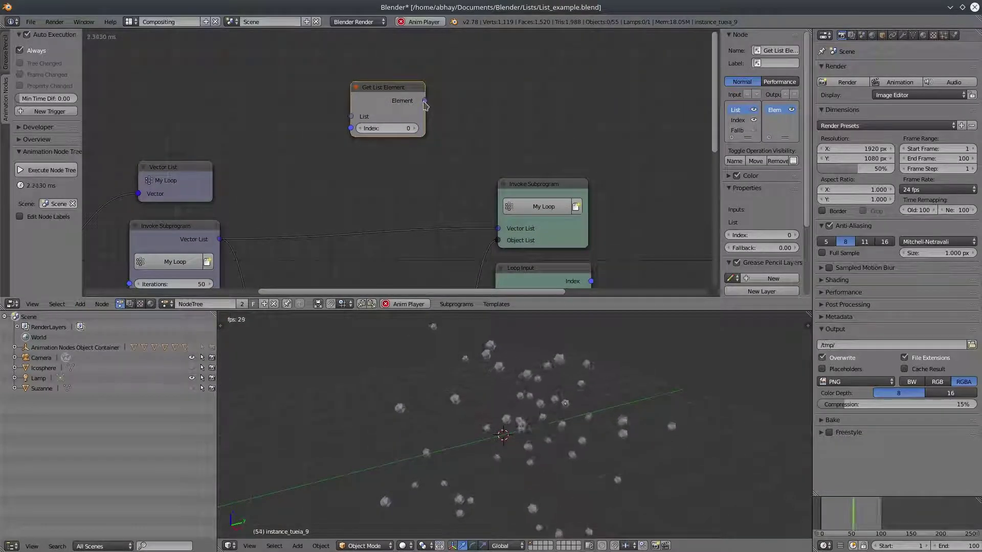
Connect the My Loop node's Vector List output to the Get List Element node's List input, with index 0.
{"action": "left_click", "coordinate": [219, 226]}
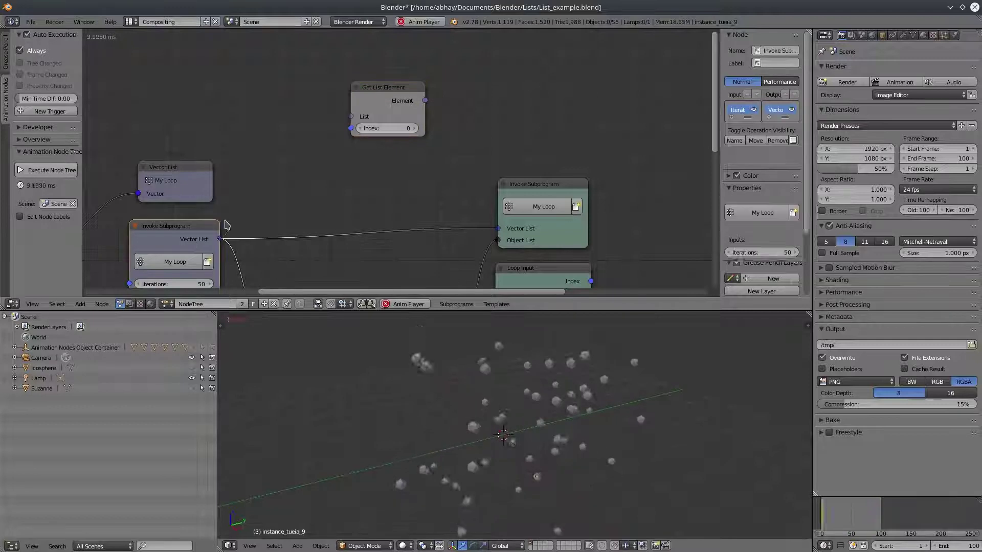
{"action": "left_click_drag", "start_coordinate": [219, 239], "coordinate": [415, 129]}
{"action": "left_click", "coordinate": [387, 129]}
{"action": "type", "text": "0"}
{"action": "key", "text": "Return"}
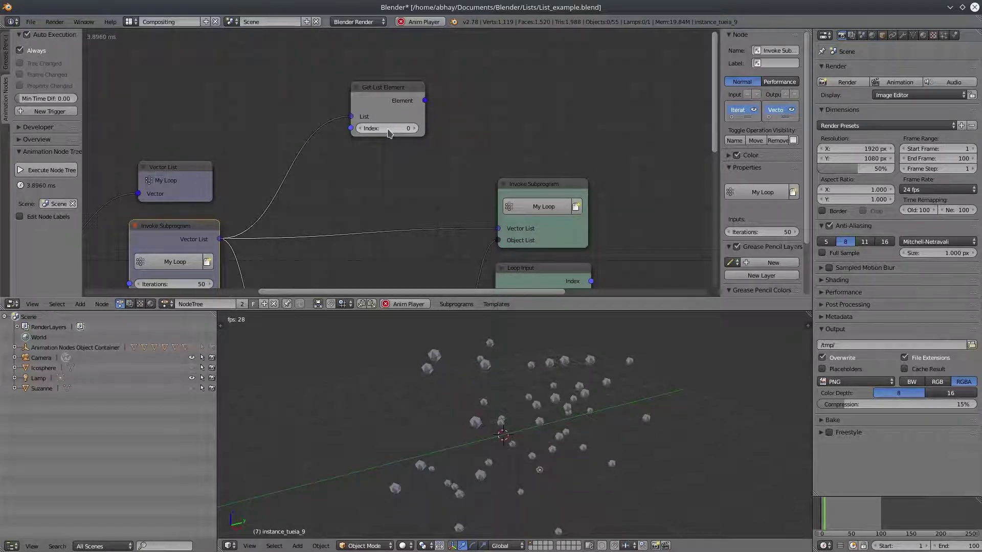
Add an Object Transforms Output node beside the Get List Element node and assign Suzanne as its object.
{"action": "middle_click_drag", "start_coordinate": [407, 173], "coordinate": [386, 181]}
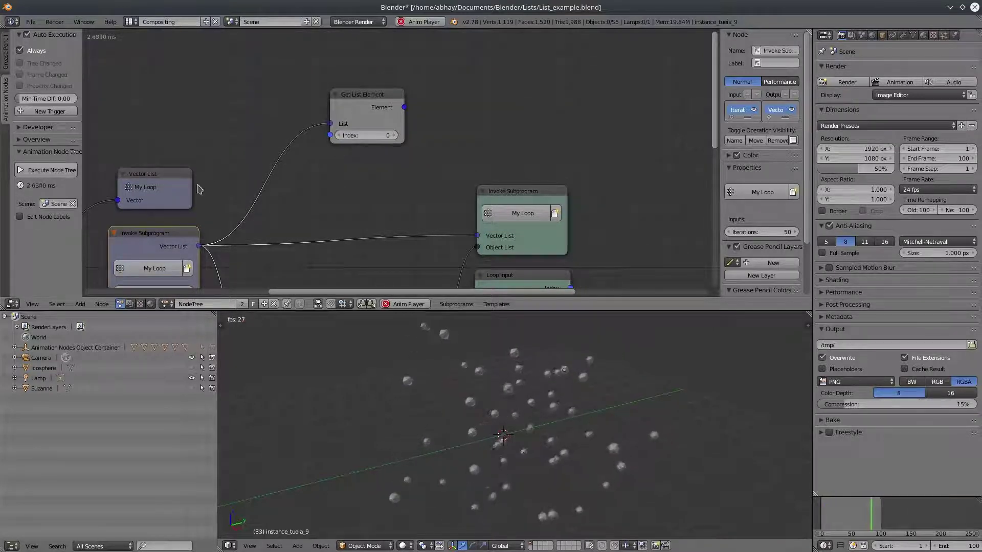
{"action": "left_click", "coordinate": [81, 304]}
{"action": "mouse_move", "coordinate": [102, 180]}
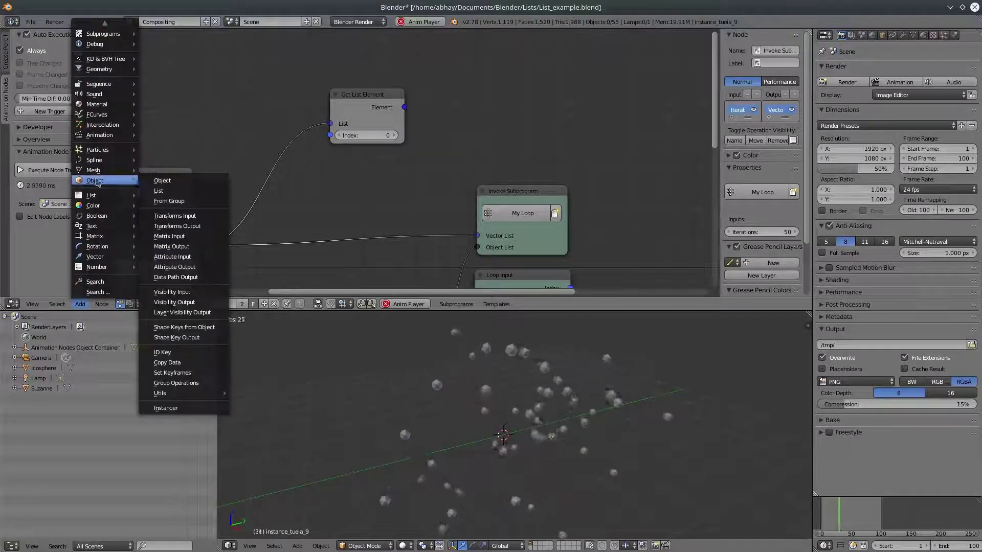
{"action": "left_click", "coordinate": [205, 232]}
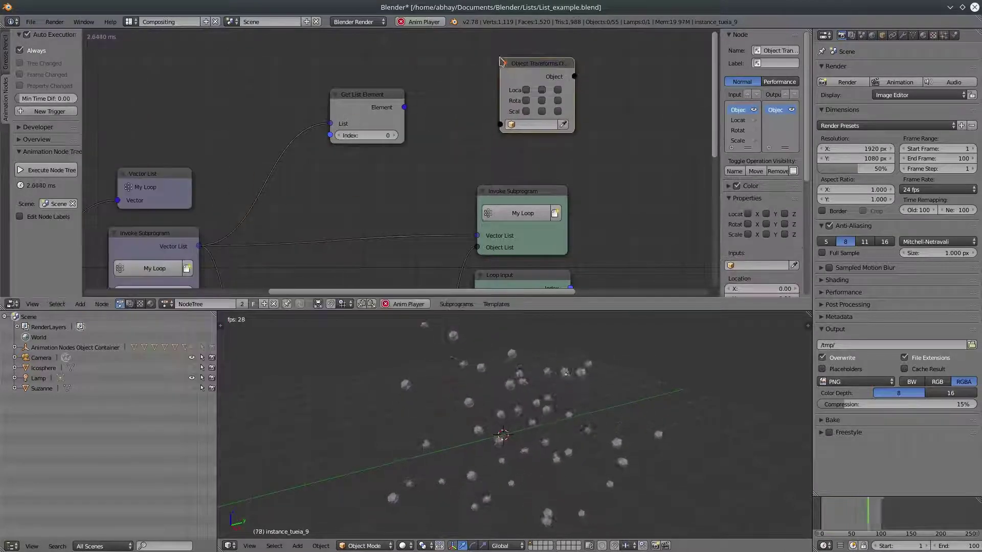
{"action": "left_click", "coordinate": [522, 124]}
{"action": "scroll", "coordinate": [529, 225], "scroll_direction": "down", "scroll_amount": 10}
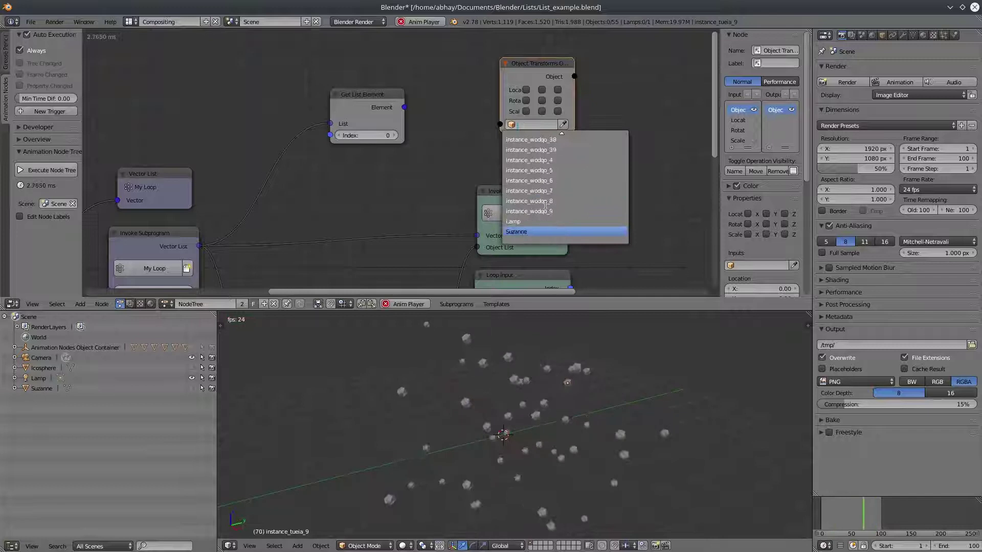
{"action": "left_click", "coordinate": [528, 230]}
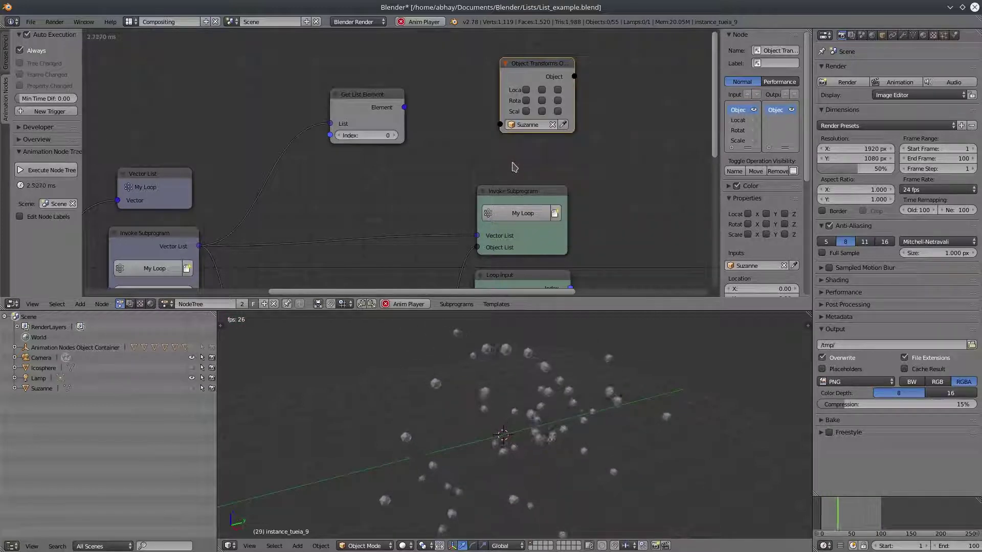
Enable X, Y and Z location on the Object Transforms Output node and connect the list element to its Location input.
{"action": "left_click", "coordinate": [526, 90]}
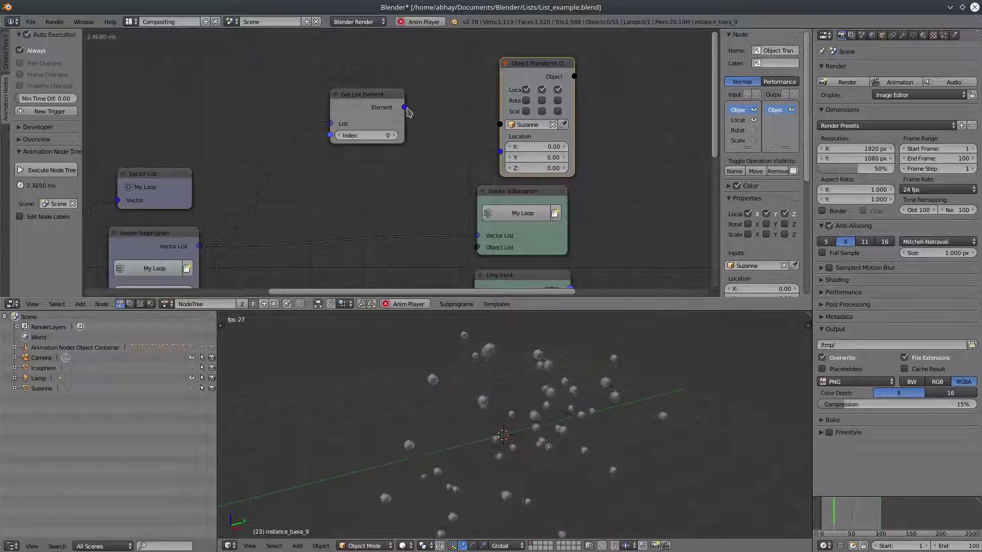
{"action": "left_click_drag", "start_coordinate": [408, 112], "coordinate": [521, 149]}
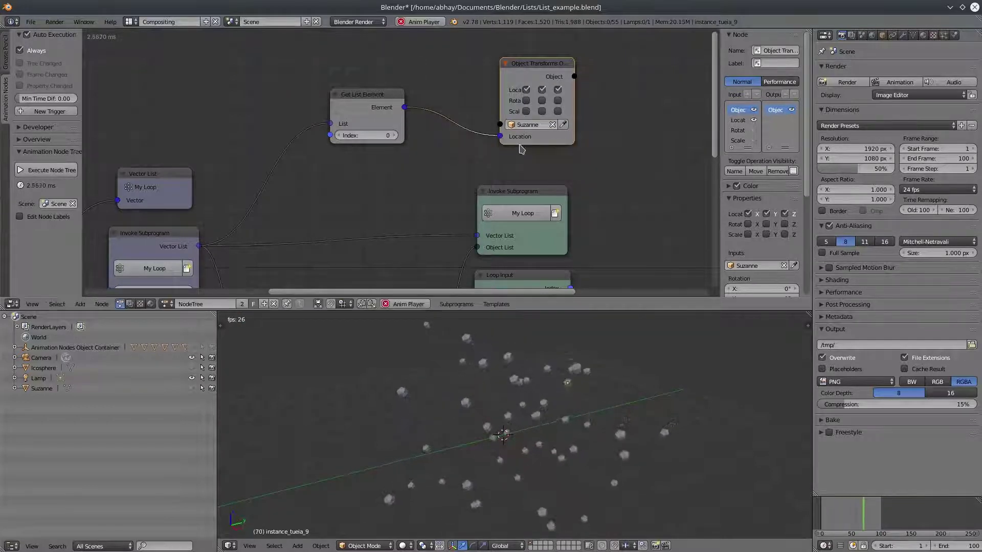
{"action": "left_click_drag", "start_coordinate": [535, 72], "coordinate": [553, 69]}
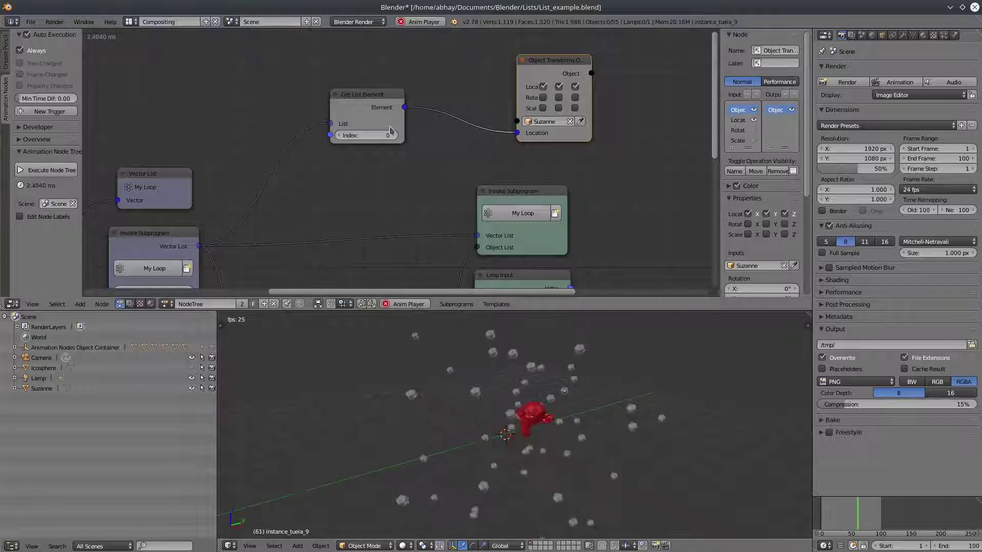
Set the Get List Element node's index to 3.
{"action": "left_click", "coordinate": [395, 136]}
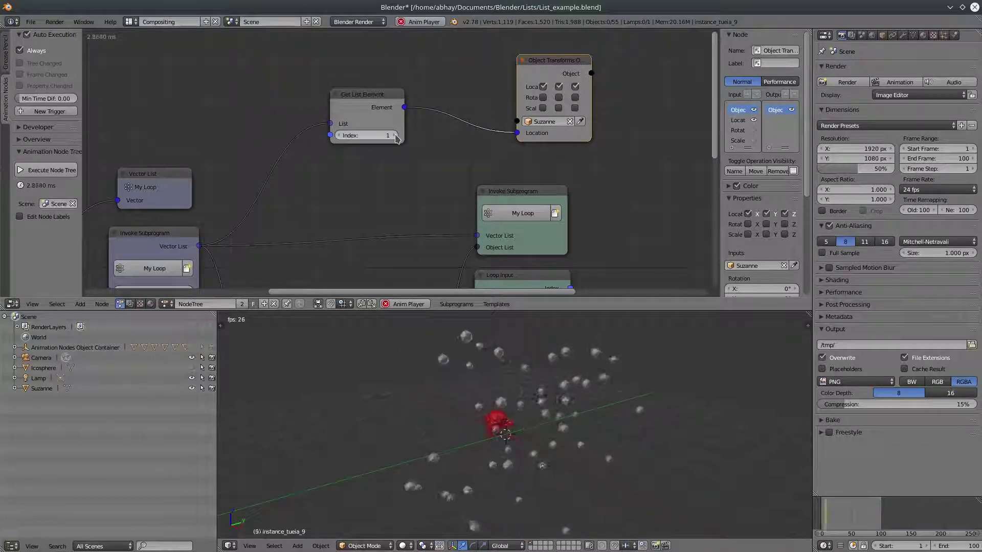
{"action": "left_click", "coordinate": [396, 135]}
{"action": "left_click", "coordinate": [396, 135]}
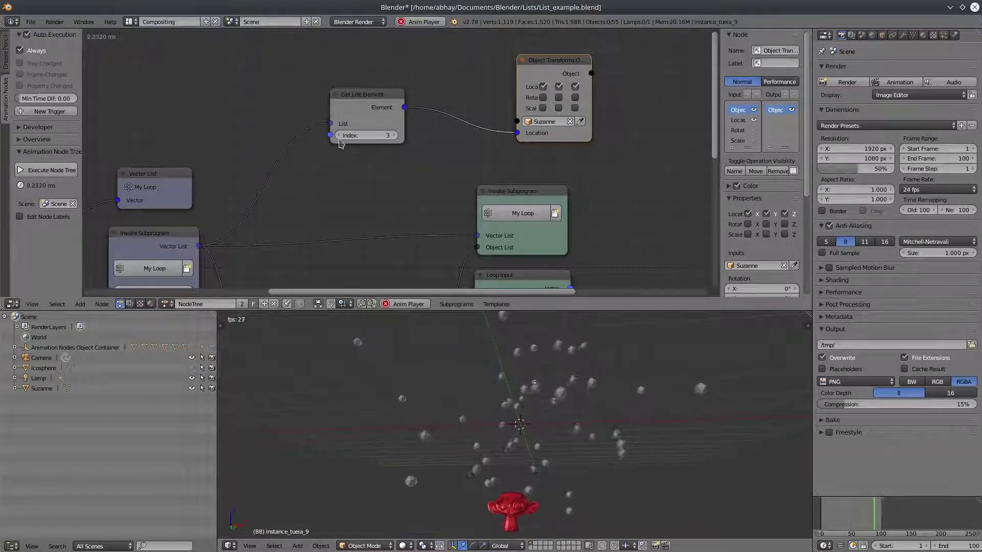
Attach a Debug node to the Get List Element node's output and place it above that node.
{"action": "left_click_drag", "start_coordinate": [359, 97], "coordinate": [309, 122]}
{"action": "key", "text": "w"}
{"action": "left_click", "coordinate": [313, 178]}
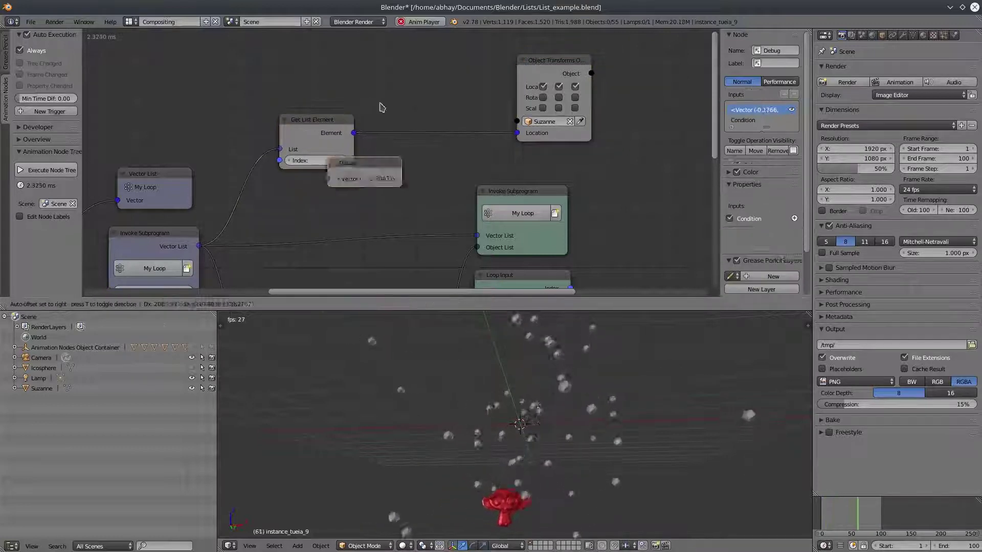
{"action": "left_click", "coordinate": [407, 68]}
{"action": "left_click_drag", "start_coordinate": [512, 74], "coordinate": [445, 53]}
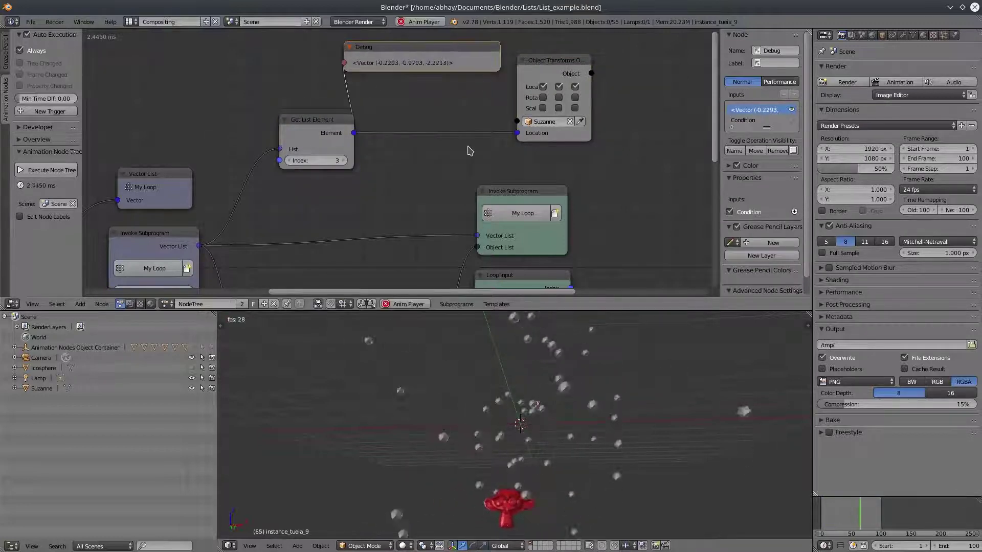
Delete the Get List Element node together with its Debug node.
{"action": "left_click_drag", "start_coordinate": [332, 120], "coordinate": [294, 118]}
{"action": "left_click", "coordinate": [389, 49], "text": "shift"}
{"action": "key", "text": "x"}
Move the Object Transforms Output node aside, reassign Suzanne as its object and set its X location to 8.79.
{"action": "left_click_drag", "start_coordinate": [552, 61], "coordinate": [628, 55]}
{"action": "left_click", "coordinate": [645, 116]}
{"action": "left_click", "coordinate": [619, 116]}
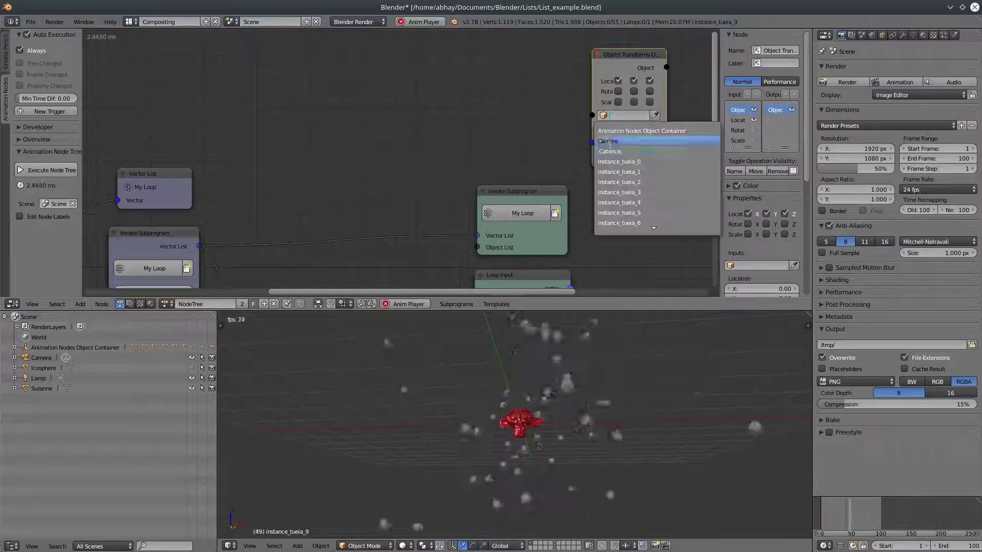
{"action": "scroll", "coordinate": [610, 146], "scroll_direction": "down", "scroll_amount": 20}
{"action": "key", "text": "Escape"}
{"action": "right_click", "coordinate": [519, 422]}
{"action": "left_click", "coordinate": [655, 116]}
{"action": "left_click_drag", "start_coordinate": [622, 138], "coordinate": [649, 137]}
{"action": "middle_click_drag", "start_coordinate": [552, 394], "coordinate": [435, 404]}
Add a Get Random List Elements node above the Invoke Subprogram nodes and set its select type to Single.
{"action": "middle_click_drag", "start_coordinate": [382, 113], "coordinate": [406, 123]}
{"action": "left_click", "coordinate": [80, 304]}
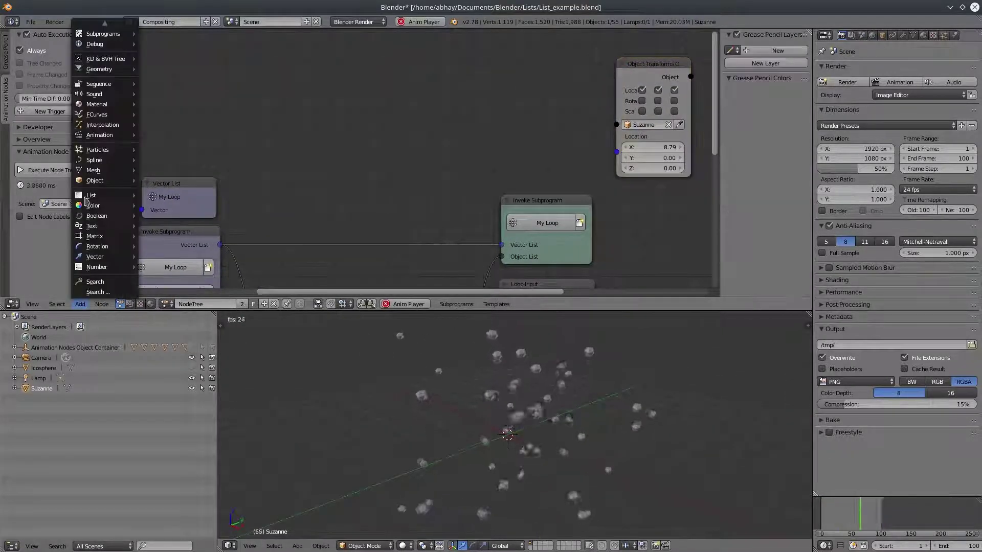
{"action": "mouse_move", "coordinate": [96, 197]}
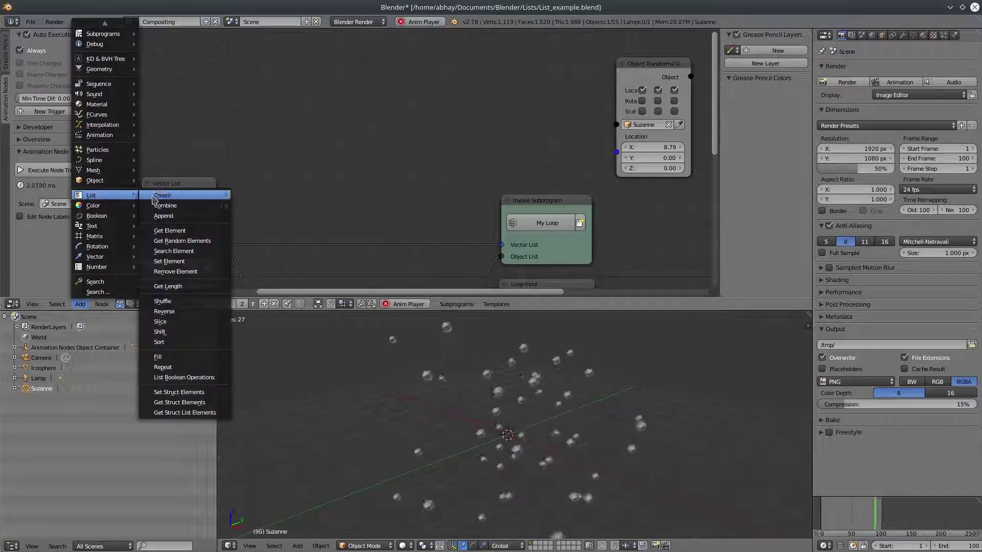
{"action": "left_click", "coordinate": [177, 241]}
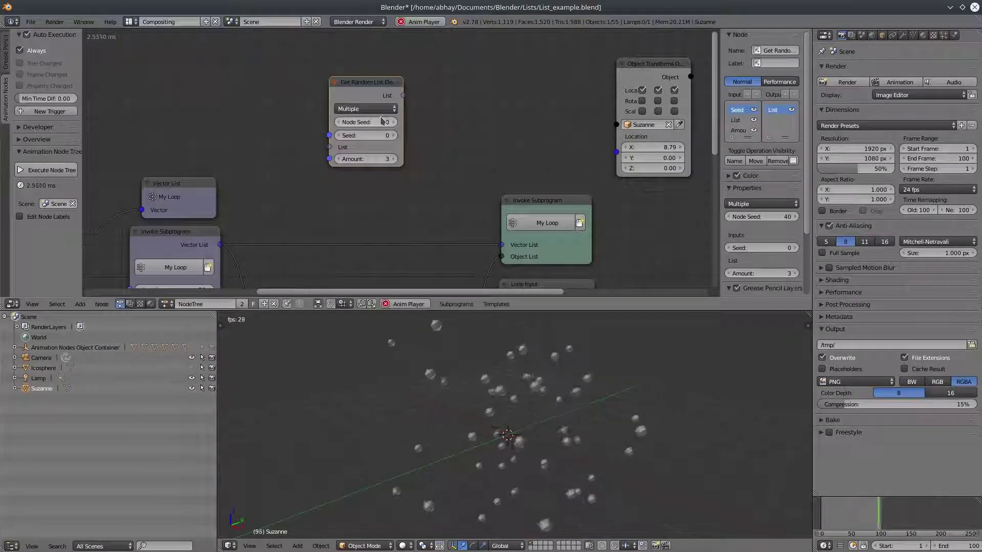
{"action": "left_click", "coordinate": [381, 120]}
{"action": "left_click", "coordinate": [366, 108]}
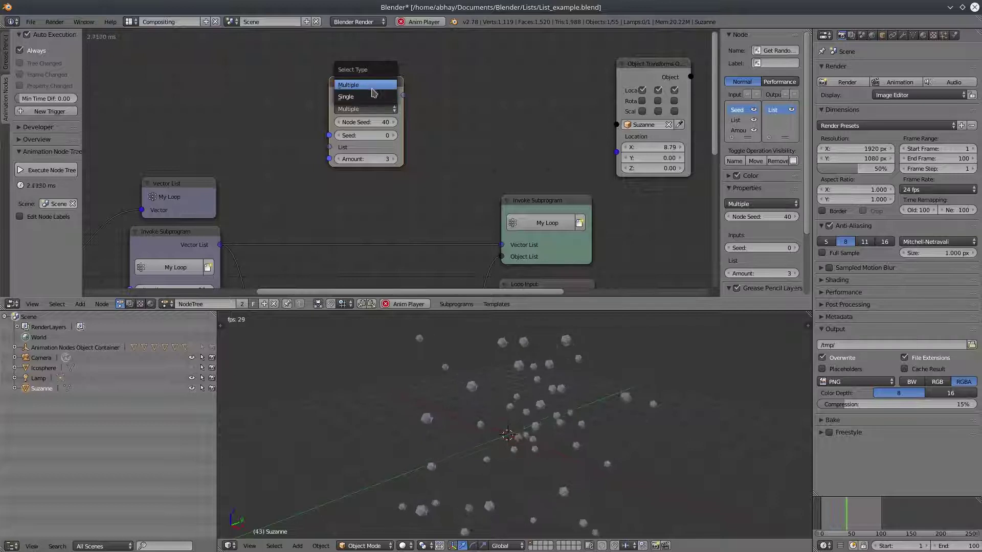
{"action": "left_click", "coordinate": [373, 96]}
Connect My Loop's Vector List to the random element node's List input, and its Element output to Suzanne's Location input.
{"action": "left_click_drag", "start_coordinate": [219, 245], "coordinate": [328, 148]}
{"action": "left_click_drag", "start_coordinate": [404, 96], "coordinate": [617, 151]}
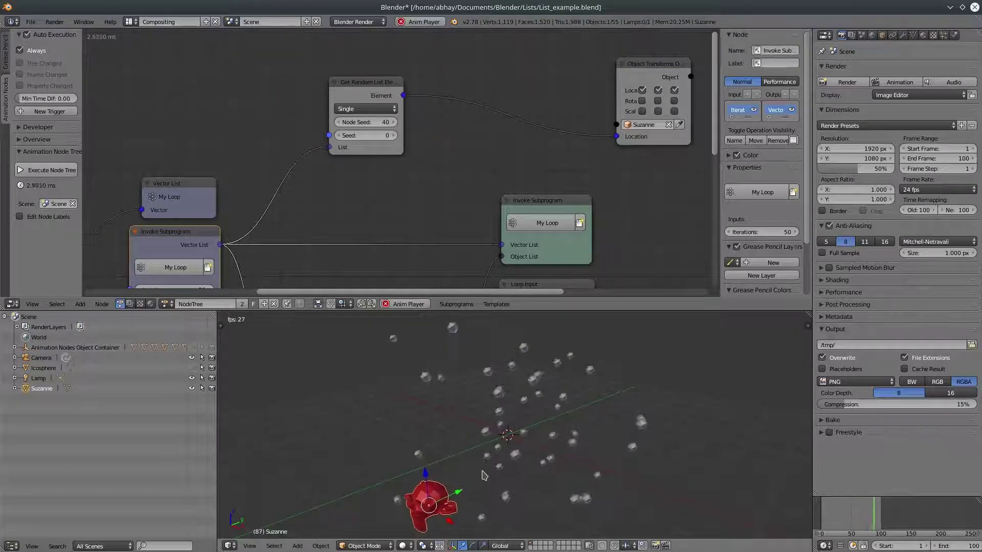
Set the Get Random List Elements node's Seed to 1.
{"action": "middle_click_drag", "start_coordinate": [456, 478], "coordinate": [452, 451]}
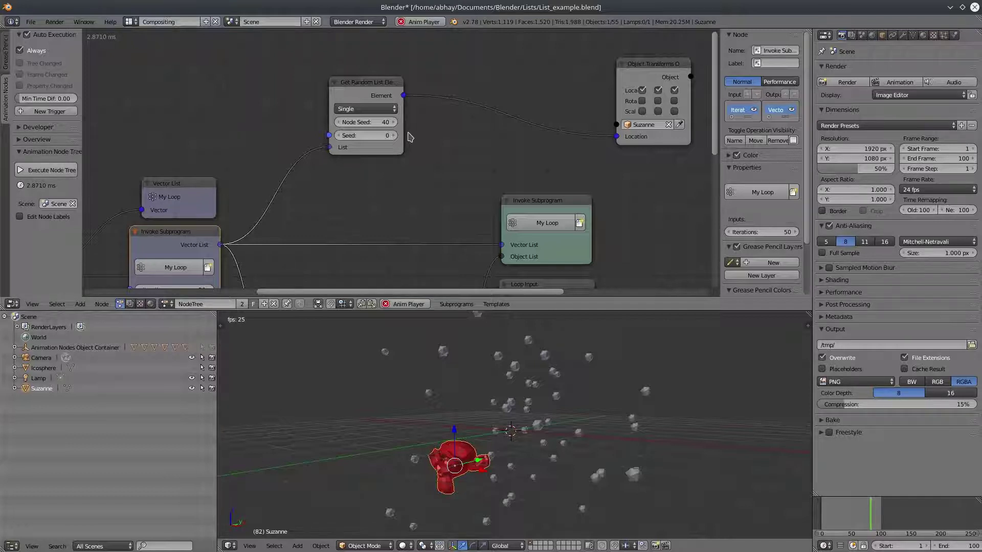
{"action": "left_click", "coordinate": [392, 135]}
{"action": "left_click", "coordinate": [392, 135]}
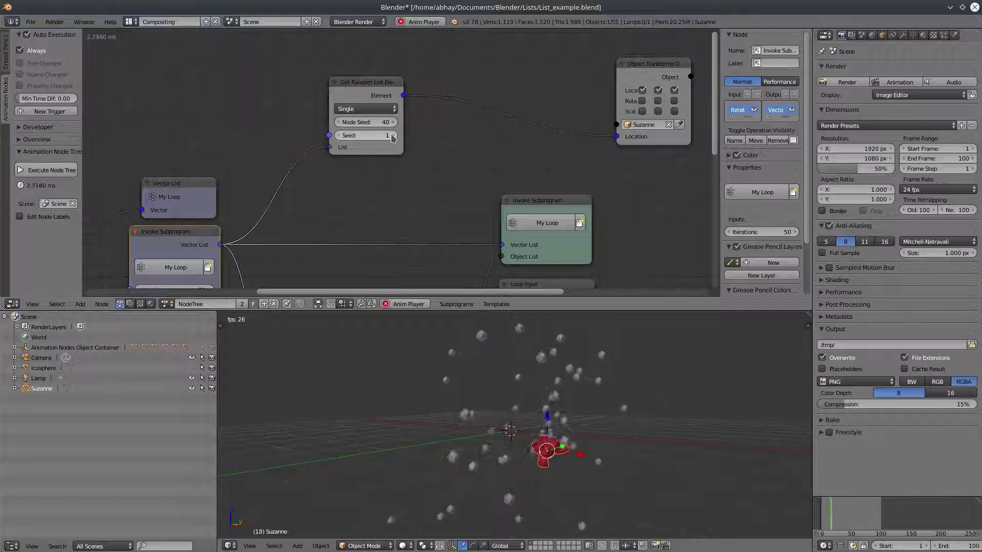
Vary the Get Random List Elements node's Seed through values such as 4 and 18, ending at 0.
{"action": "left_click", "coordinate": [392, 136]}
{"action": "left_click", "coordinate": [392, 136]}
{"action": "left_click", "coordinate": [393, 135]}
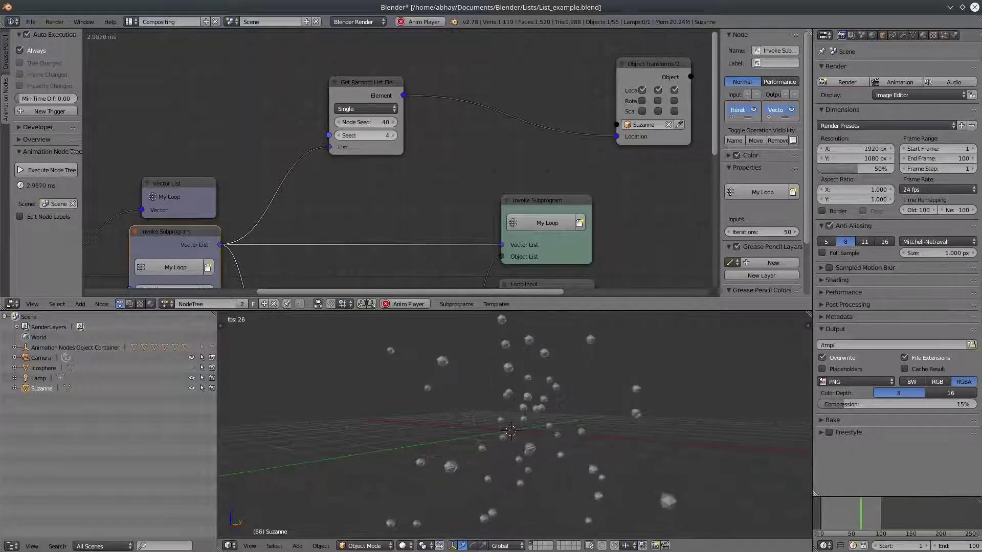
{"action": "left_click", "coordinate": [363, 136]}
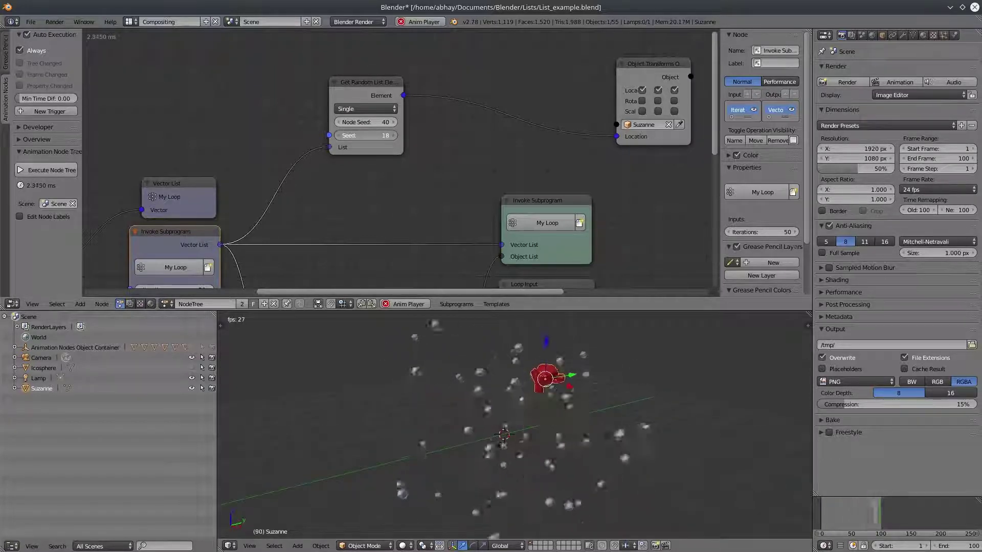
{"action": "type", "text": "3"}
{"action": "key", "text": "Return"}
Switch the Get Random List Elements node's select type to Multiple and set its Amount to 24.
{"action": "left_click", "coordinate": [366, 109]}
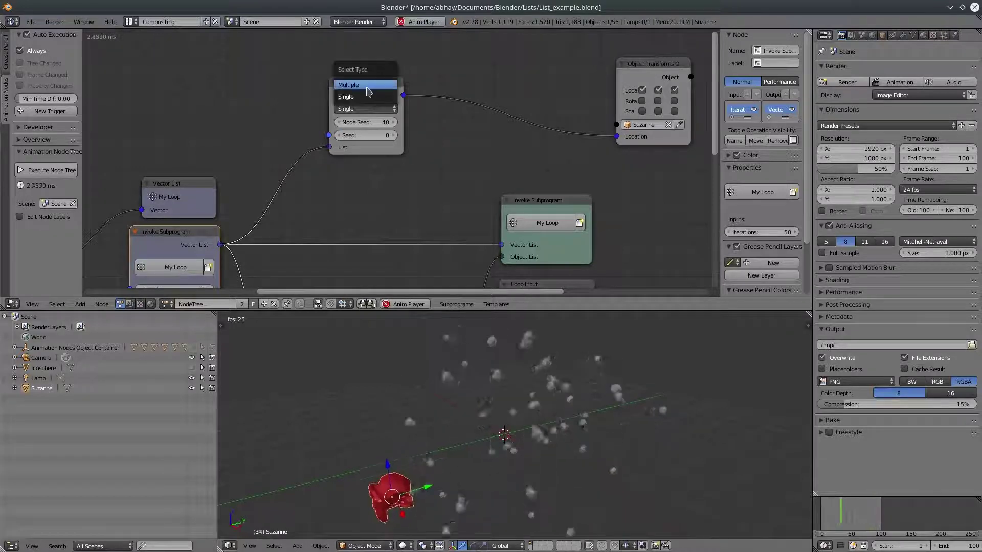
{"action": "left_click", "coordinate": [366, 84]}
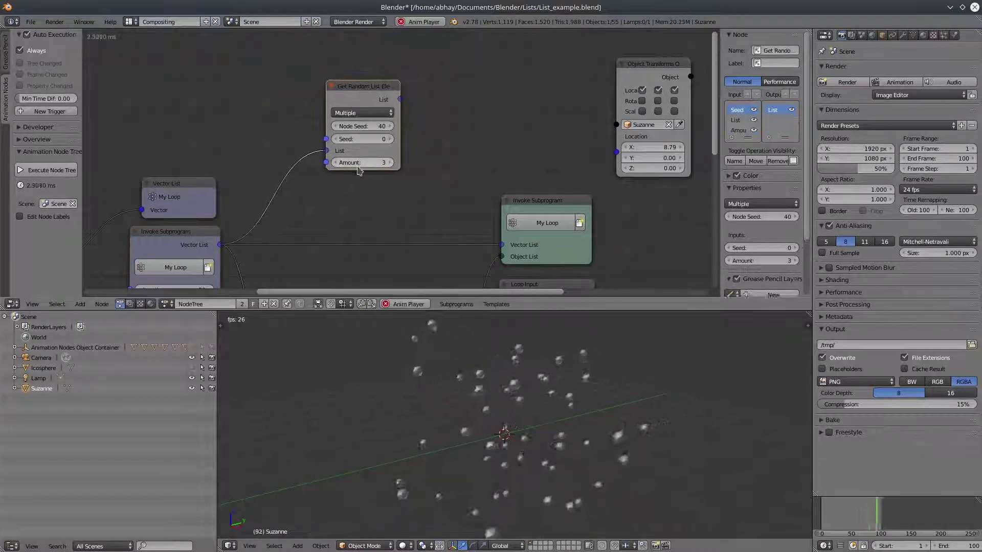
{"action": "left_click_drag", "start_coordinate": [362, 163], "coordinate": [385, 163]}
Inspect the random vector list with a temporary Debug Drawer node on the List output, and delete that node.
{"action": "key", "text": "w"}
{"action": "left_click", "coordinate": [366, 137]}
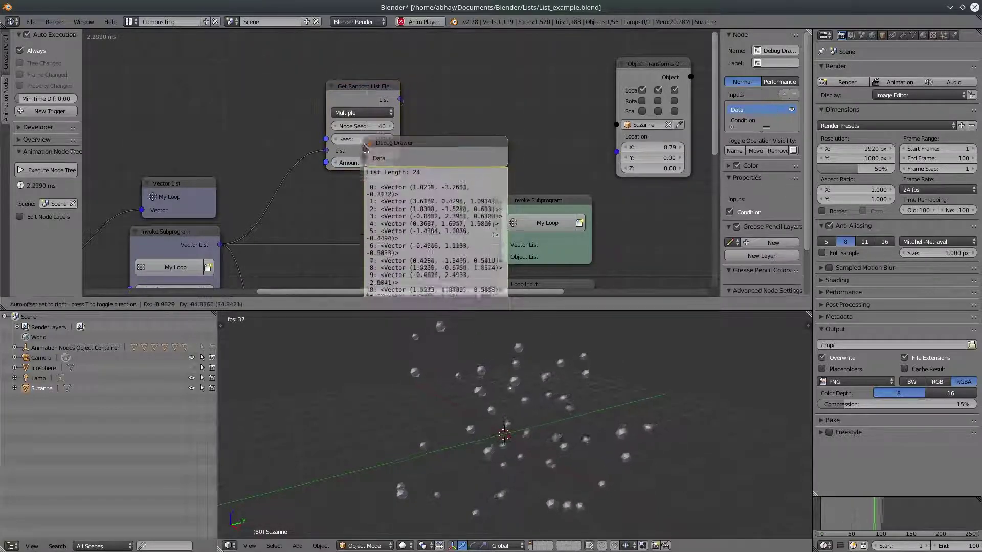
{"action": "left_click", "coordinate": [433, 43]}
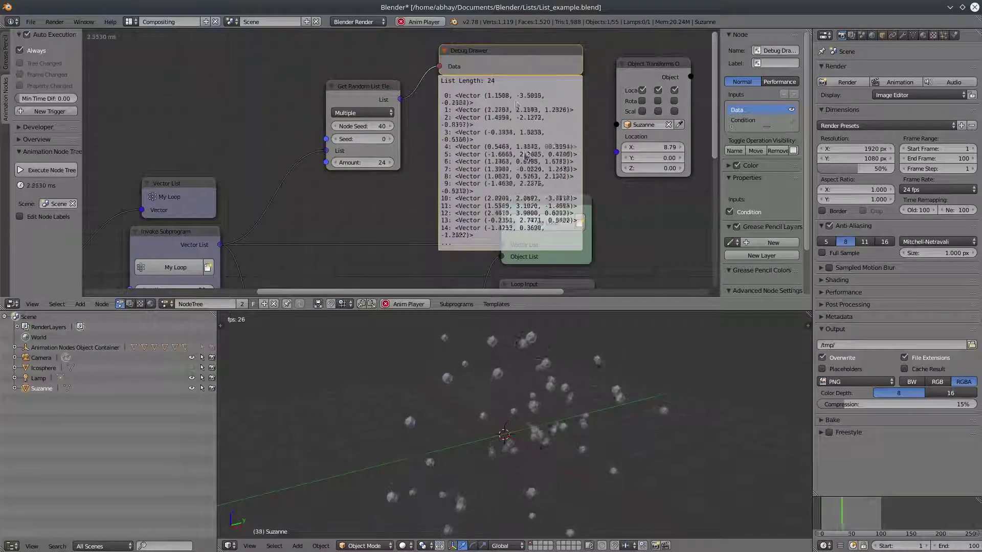
{"action": "left_click_drag", "start_coordinate": [495, 56], "coordinate": [511, 58]}
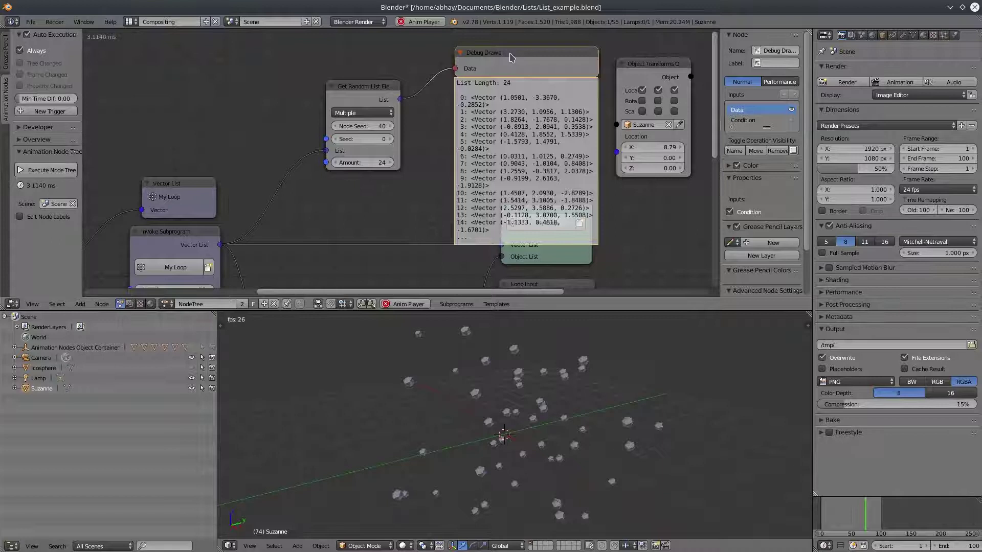
{"action": "key", "text": "x"}
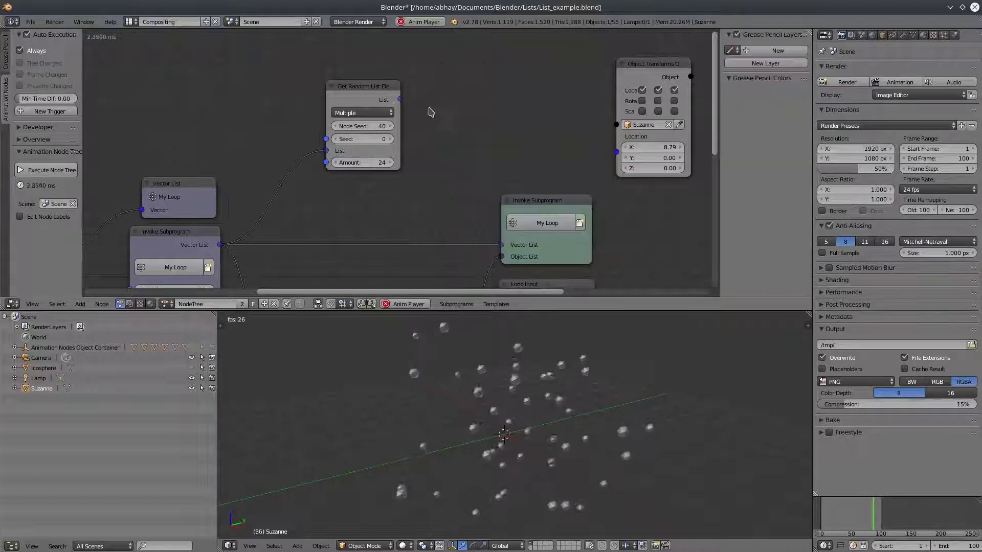
Spread the Get Random List Elements and Object Transforms Output nodes apart and add a Loop subprogram's input node between them.
{"action": "left_click_drag", "start_coordinate": [368, 101], "coordinate": [340, 97]}
{"action": "middle_click_drag", "start_coordinate": [586, 80], "coordinate": [397, 97]}
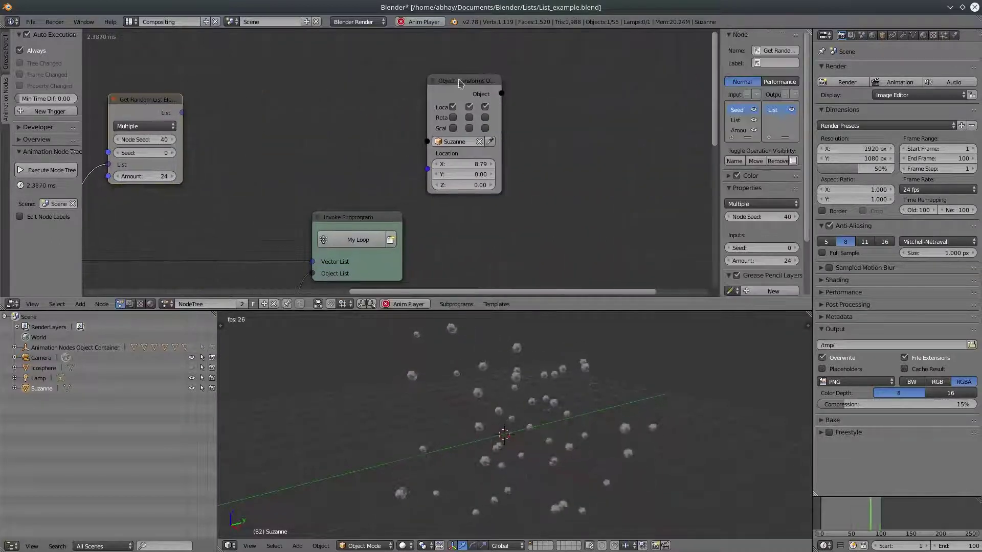
{"action": "left_click_drag", "start_coordinate": [446, 83], "coordinate": [510, 71]}
{"action": "middle_click_drag", "start_coordinate": [364, 126], "coordinate": [436, 163]}
{"action": "left_click_drag", "start_coordinate": [236, 140], "coordinate": [219, 97]}
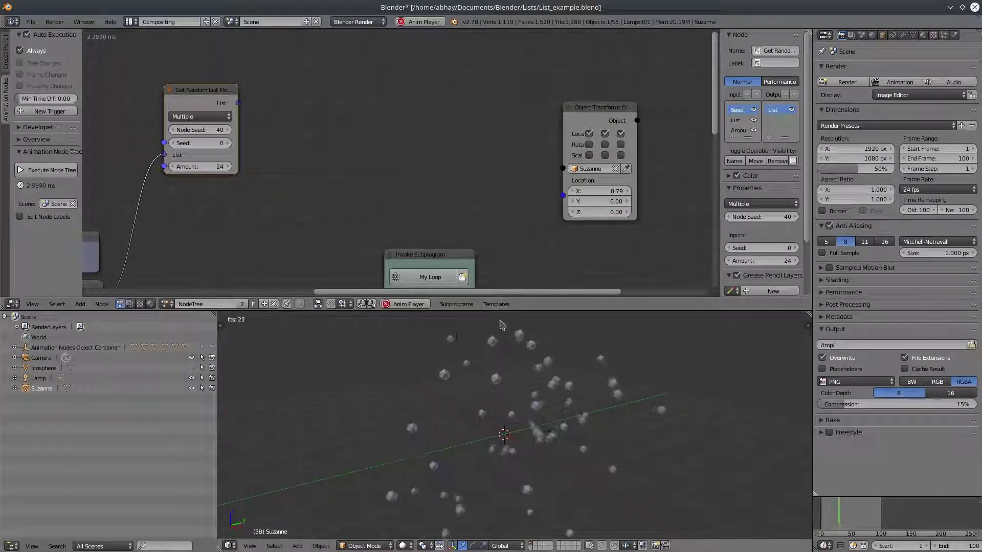
{"action": "left_click", "coordinate": [456, 304]}
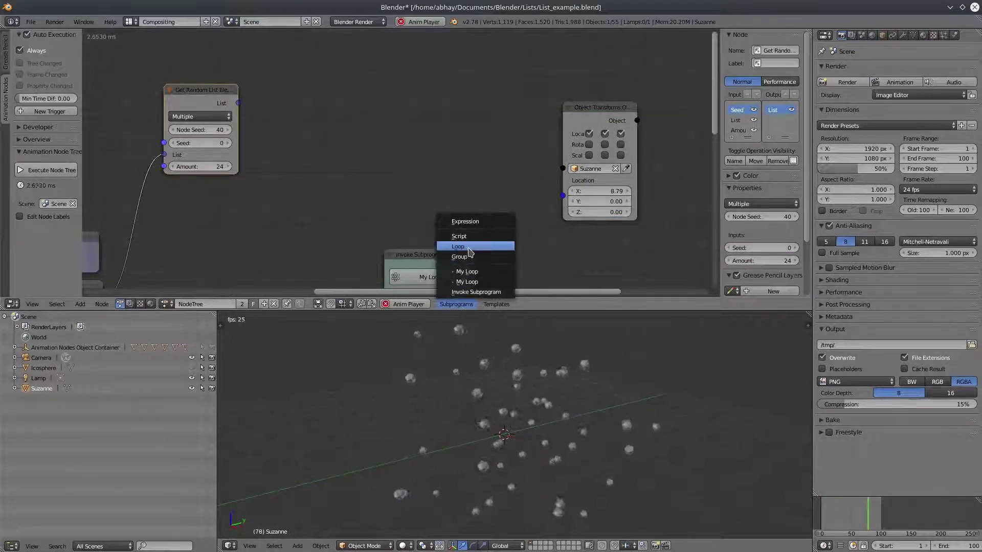
{"action": "left_click", "coordinate": [458, 247]}
{"action": "left_click", "coordinate": [374, 126]}
Add a Vector List iterator and an Object List iterator to the new Loop Input node.
{"action": "left_click", "coordinate": [362, 115]}
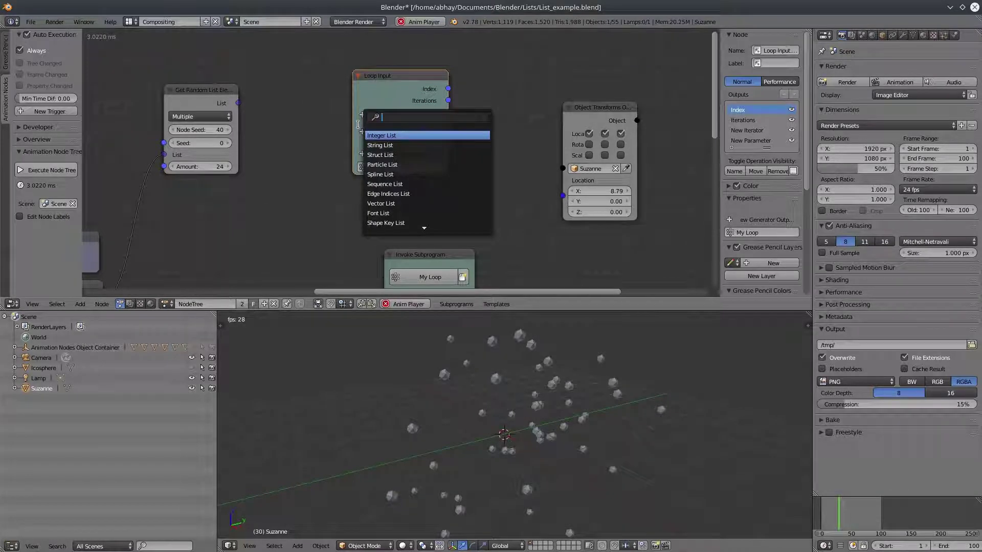
{"action": "type", "text": "Vec"}
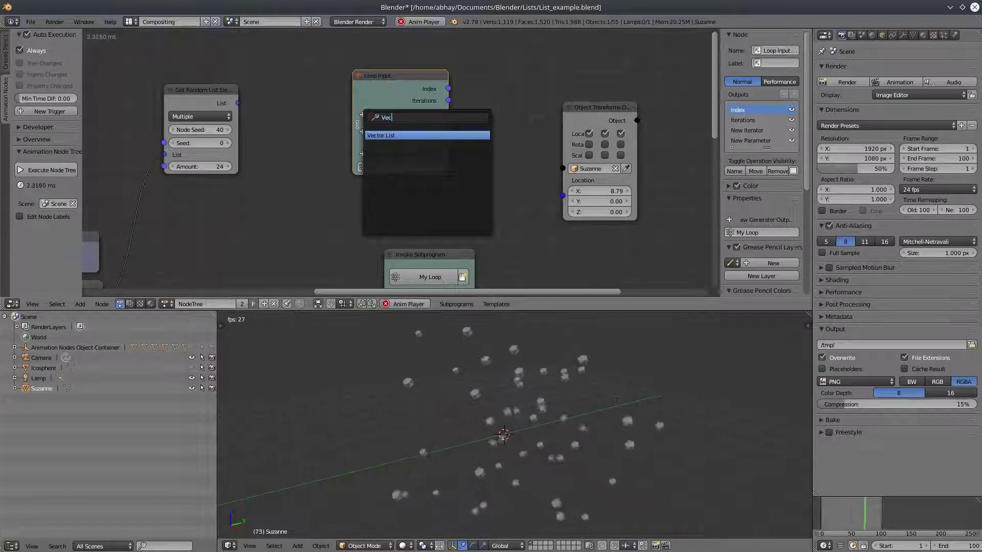
{"action": "key", "text": "Return"}
{"action": "left_click", "coordinate": [362, 127]}
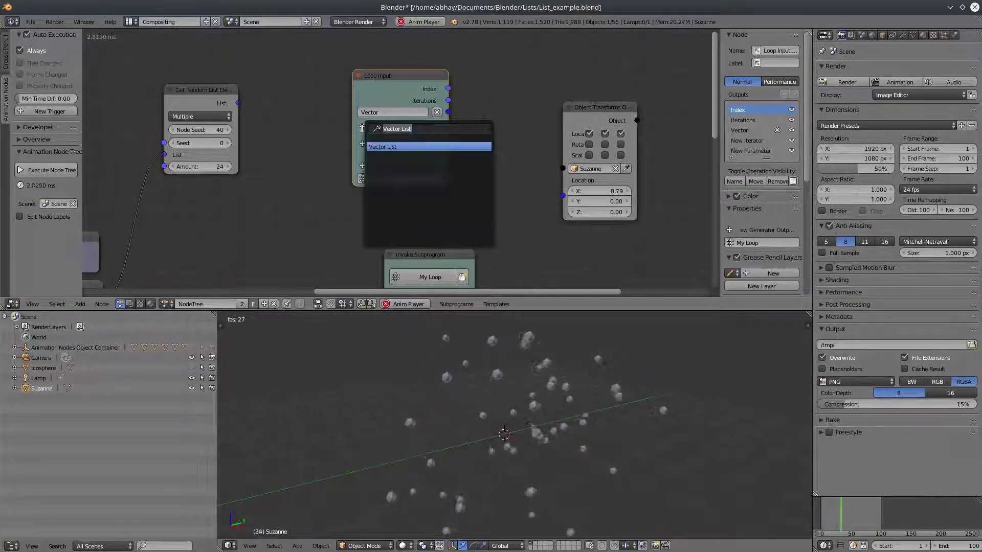
{"action": "type", "text": "obj"}
{"action": "key", "text": "Return"}
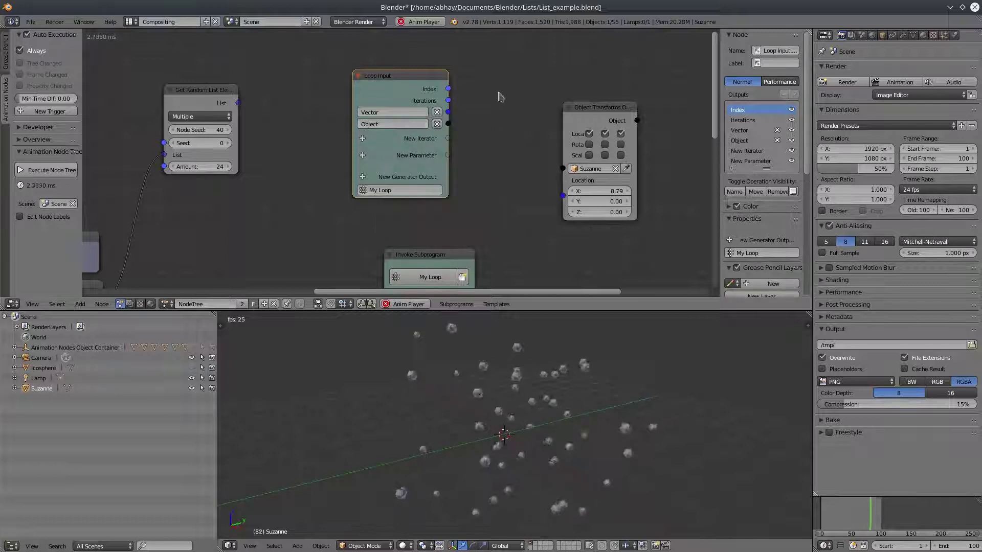
Create an invoke node for the new loop above its Loop Input, and connect the random List output to its Vector List input.
{"action": "middle_click_drag", "start_coordinate": [441, 125], "coordinate": [442, 188]}
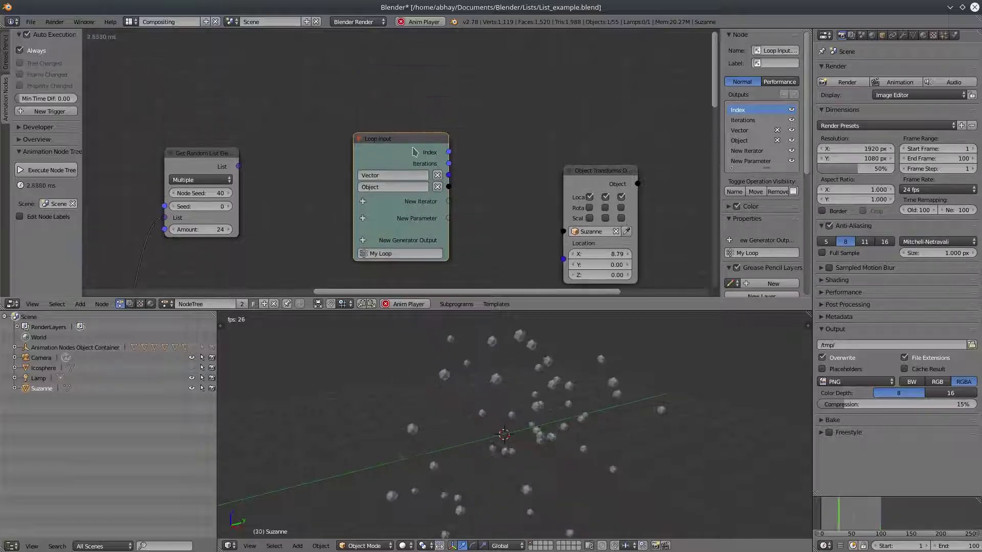
{"action": "left_click_drag", "start_coordinate": [413, 149], "coordinate": [446, 188]}
{"action": "left_click_drag", "start_coordinate": [591, 172], "coordinate": [633, 161]}
{"action": "left_click", "coordinate": [436, 181]}
{"action": "key", "text": "w"}
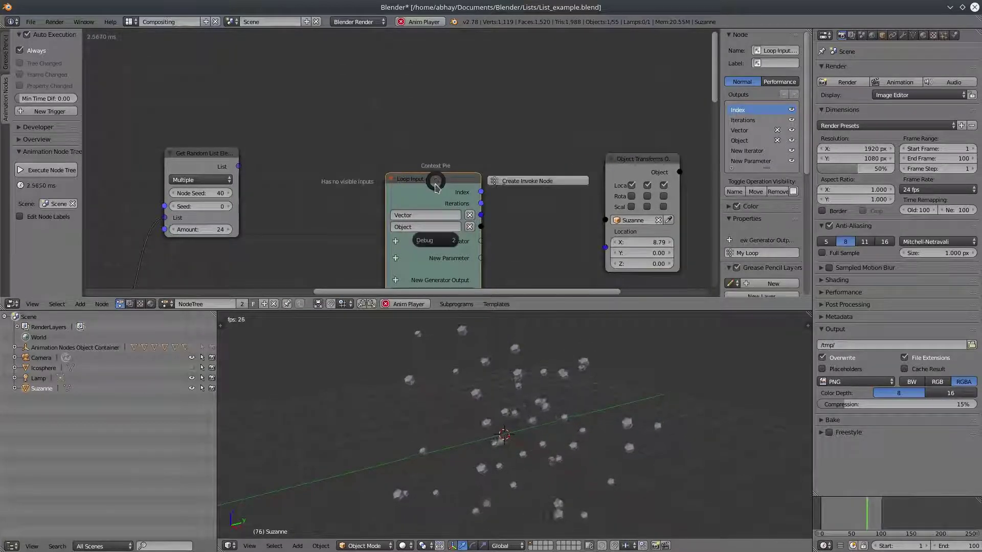
{"action": "left_click", "coordinate": [537, 182]}
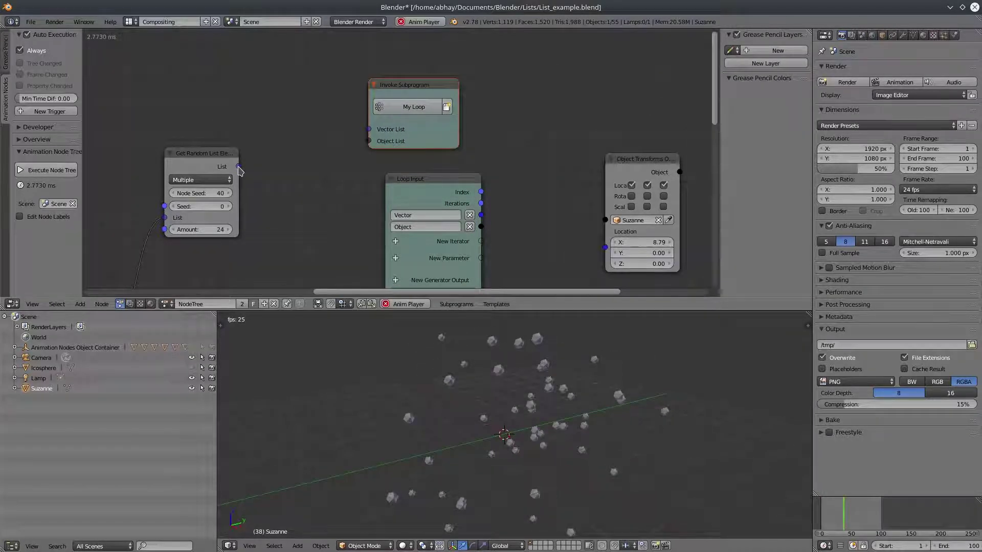
{"action": "left_click_drag", "start_coordinate": [239, 168], "coordinate": [369, 129]}
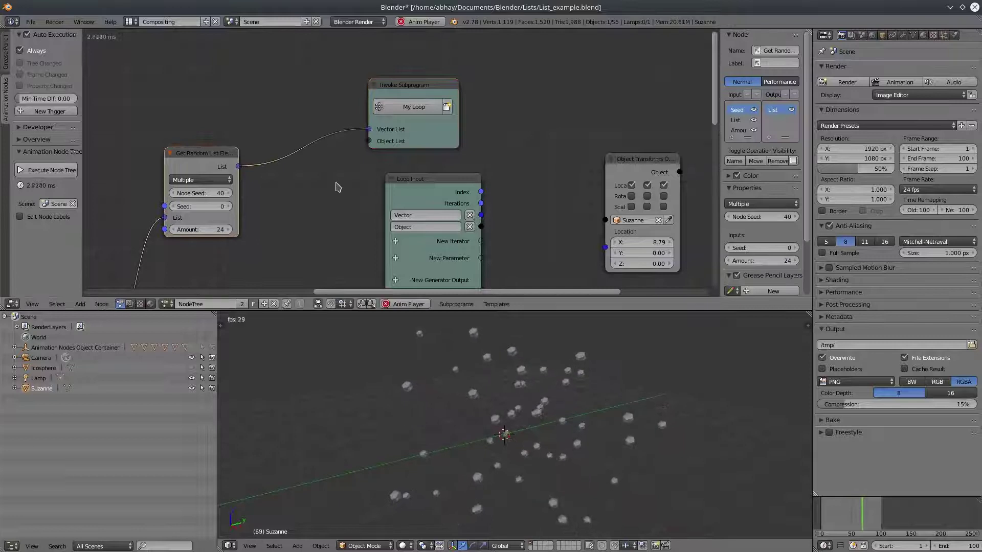
Add an Object Instancer node with Suzanne as source, and drive its Instances from the random list through a Get List Length node.
{"action": "middle_click_drag", "start_coordinate": [214, 164], "coordinate": [246, 138]}
{"action": "left_click_drag", "start_coordinate": [247, 138], "coordinate": [241, 114]}
{"action": "left_click", "coordinate": [80, 304]}
{"action": "mouse_move", "coordinate": [99, 184]}
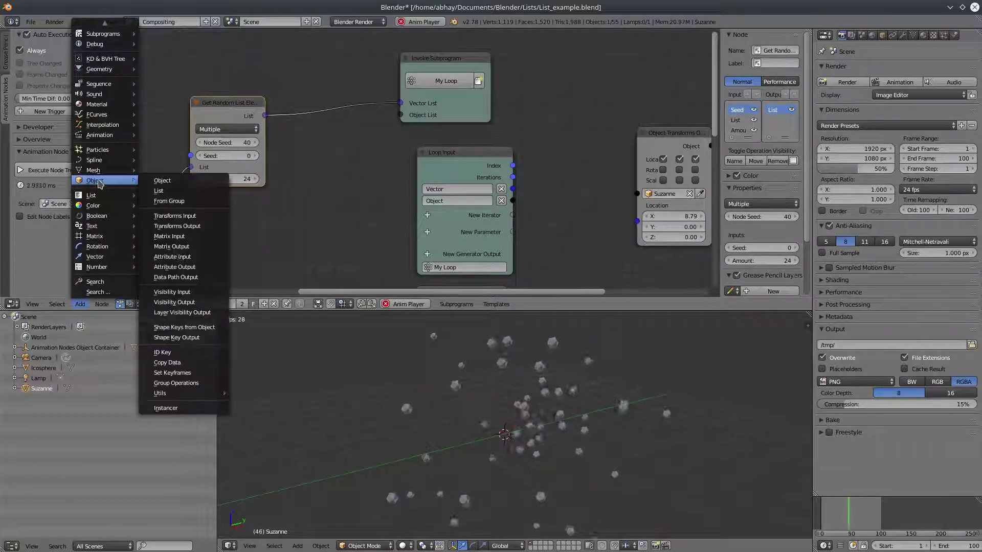
{"action": "left_click", "coordinate": [166, 407]}
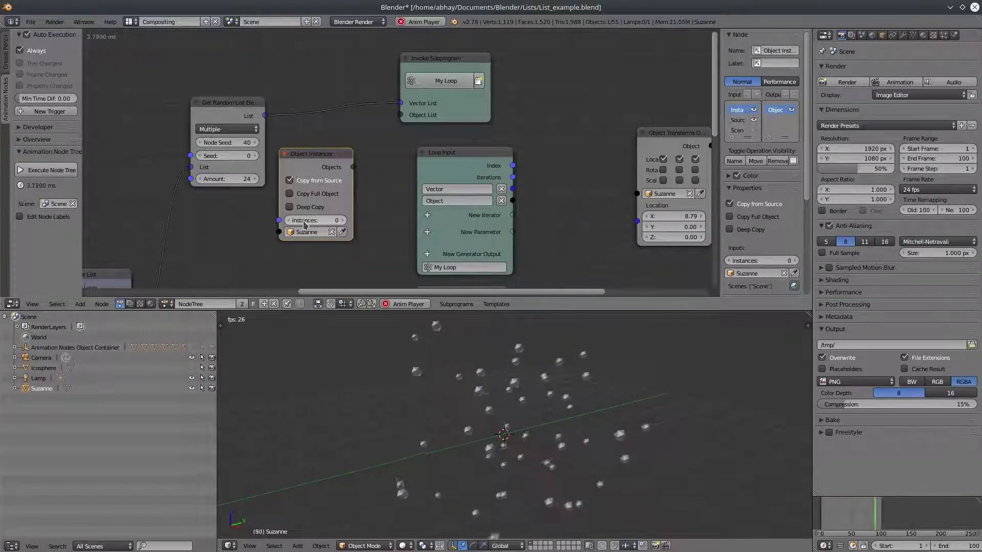
{"action": "left_click_drag", "start_coordinate": [240, 112], "coordinate": [197, 106]}
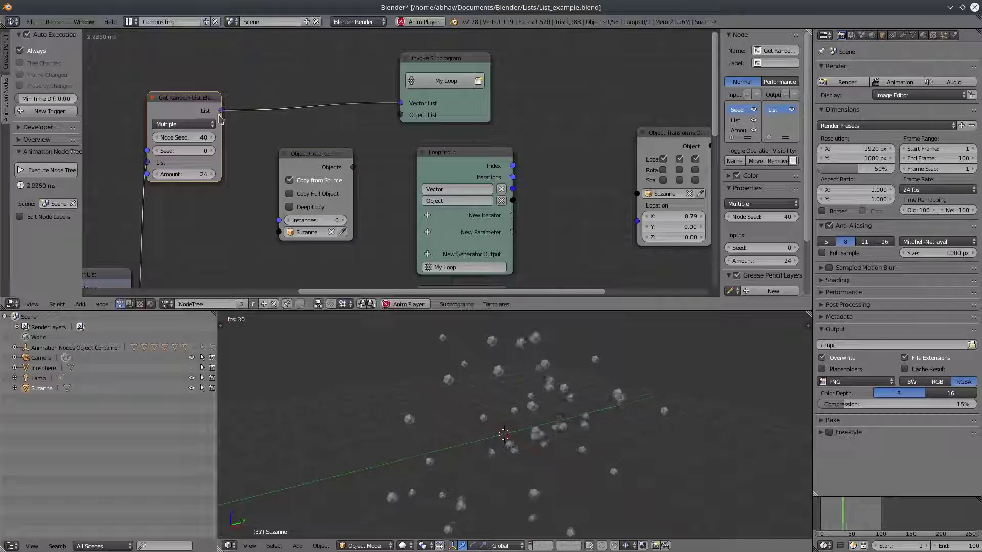
{"action": "left_click_drag", "start_coordinate": [283, 225], "coordinate": [280, 221]}
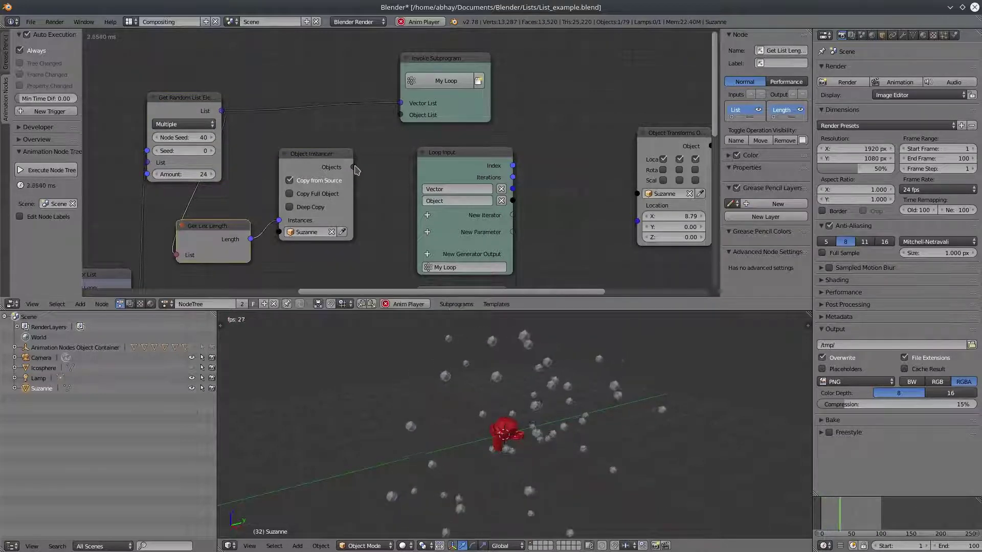
Connect the instancer's Objects to the invoke node's Object List, and the loop's Object and Vector to the transforms node's Object and Location.
{"action": "left_click_drag", "start_coordinate": [353, 167], "coordinate": [401, 114]}
{"action": "middle_click_drag", "start_coordinate": [546, 205], "coordinate": [418, 185]}
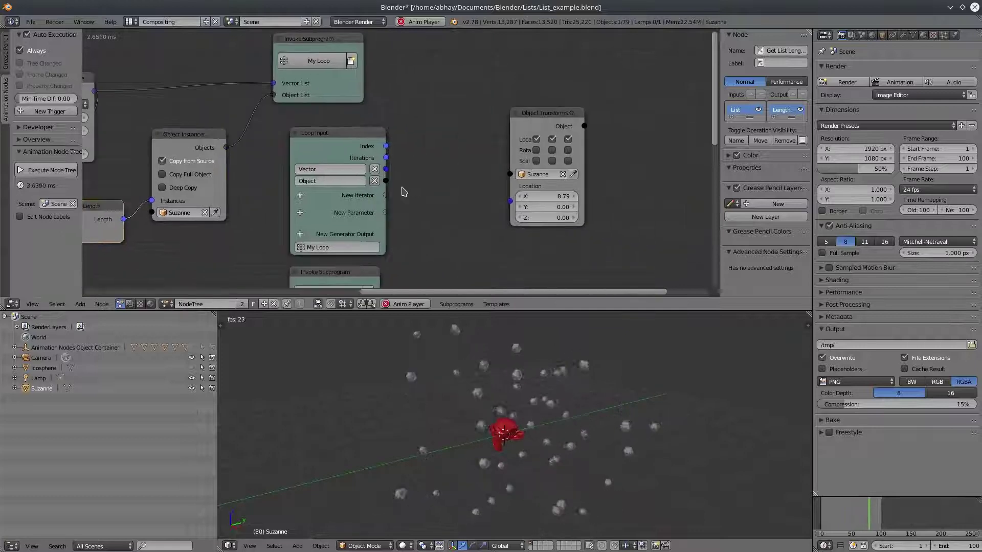
{"action": "left_click_drag", "start_coordinate": [385, 181], "coordinate": [510, 201]}
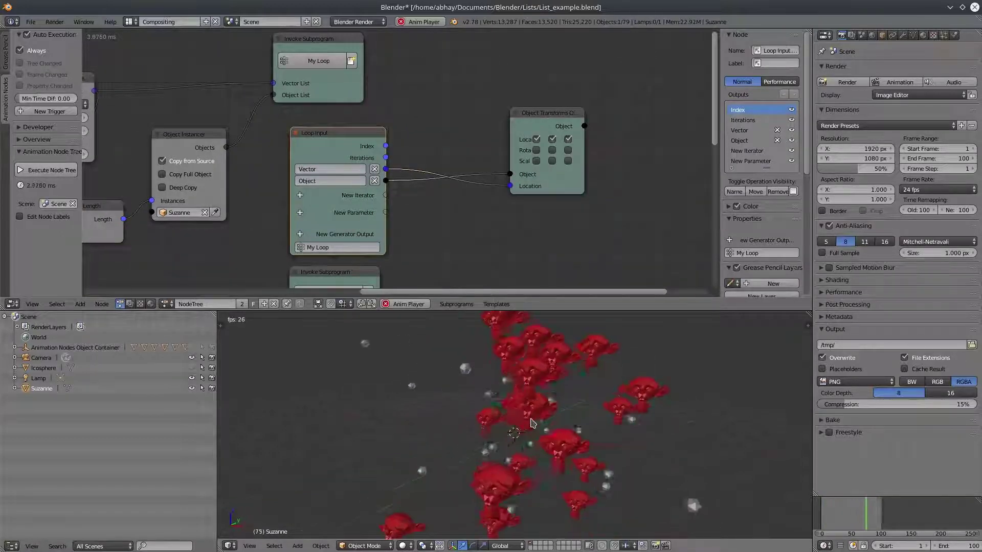
Move the Get Random List Elements node clear of the others and set its Amount to 10.
{"action": "middle_click_drag", "start_coordinate": [226, 237], "coordinate": [445, 219]}
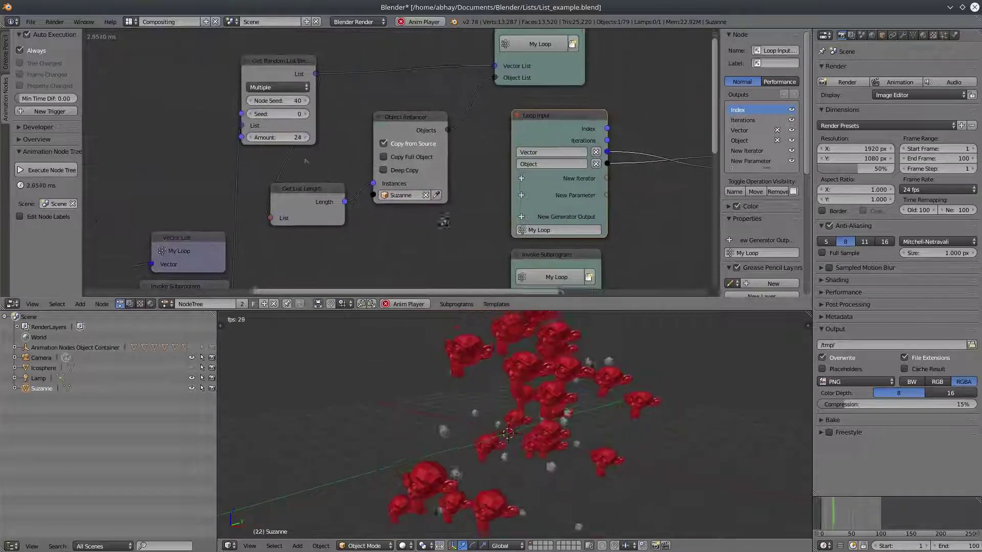
{"action": "left_click_drag", "start_coordinate": [276, 66], "coordinate": [241, 79]}
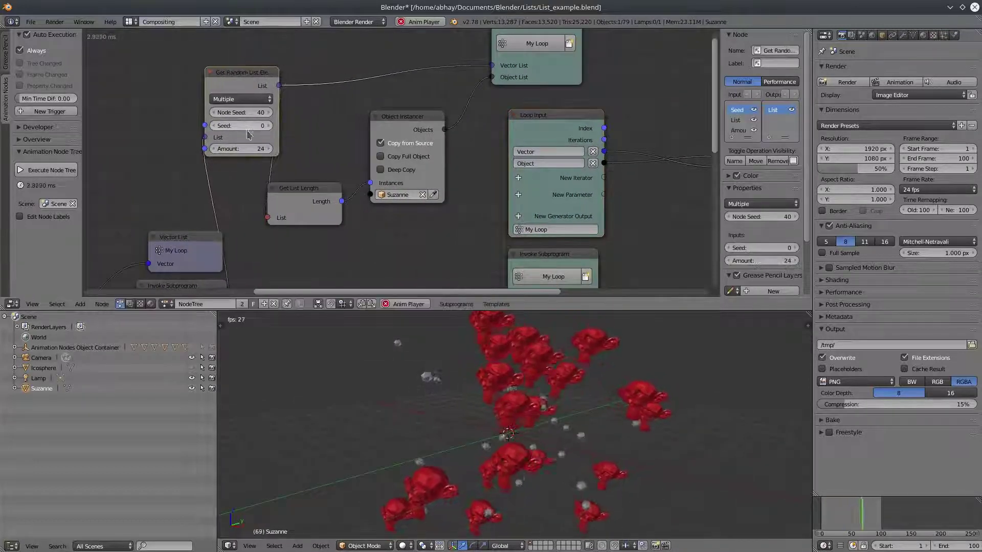
{"action": "double_click", "coordinate": [246, 149]}
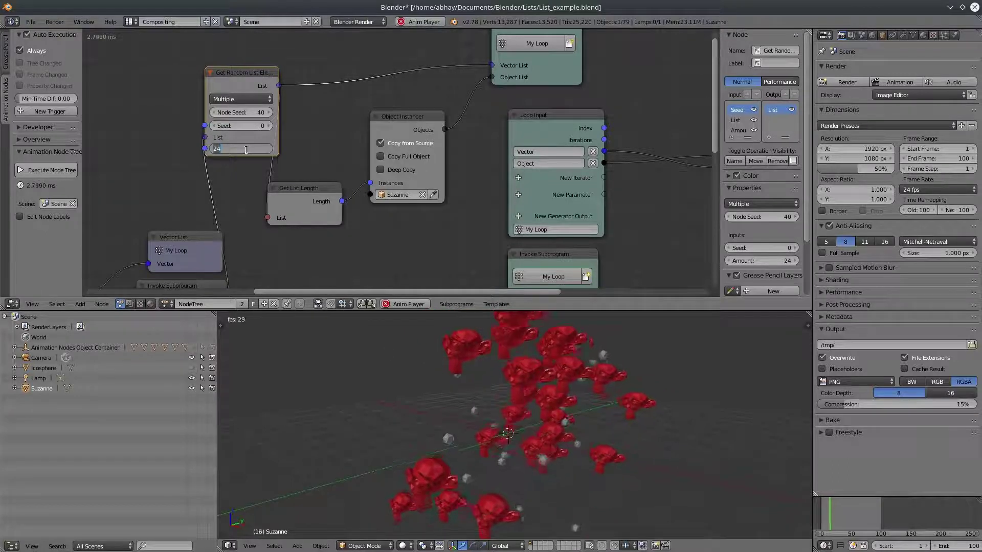
{"action": "type", "text": "10"}
{"action": "key", "text": "Return"}
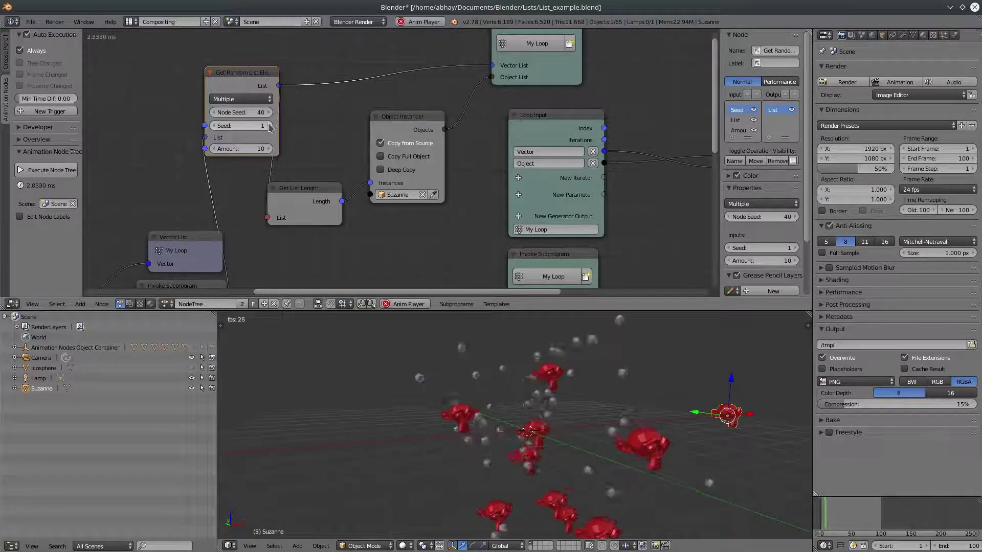
Raise the Get Random List Elements node's Seed step by step to 6.
{"action": "left_click", "coordinate": [270, 126]}
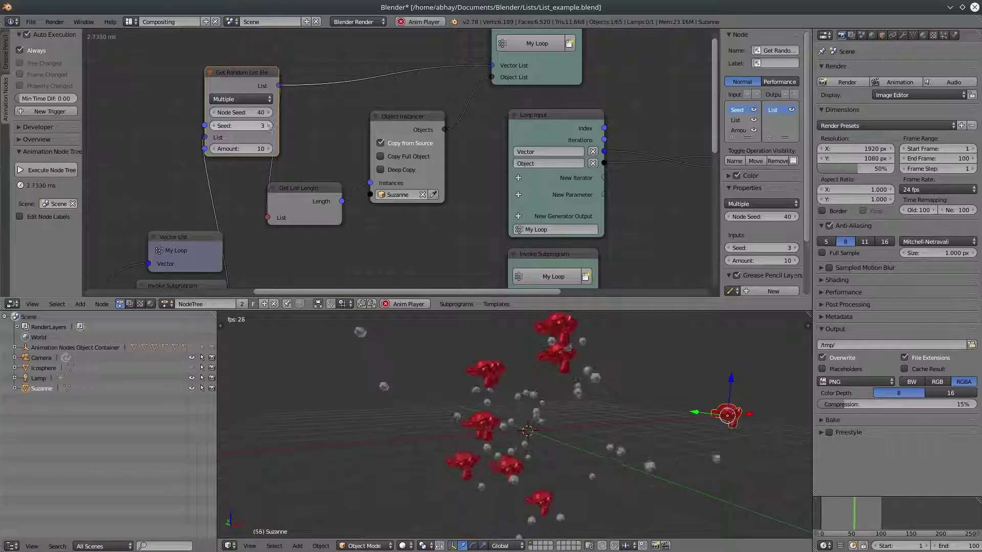
{"action": "left_click", "coordinate": [270, 126]}
{"action": "left_click", "coordinate": [269, 125]}
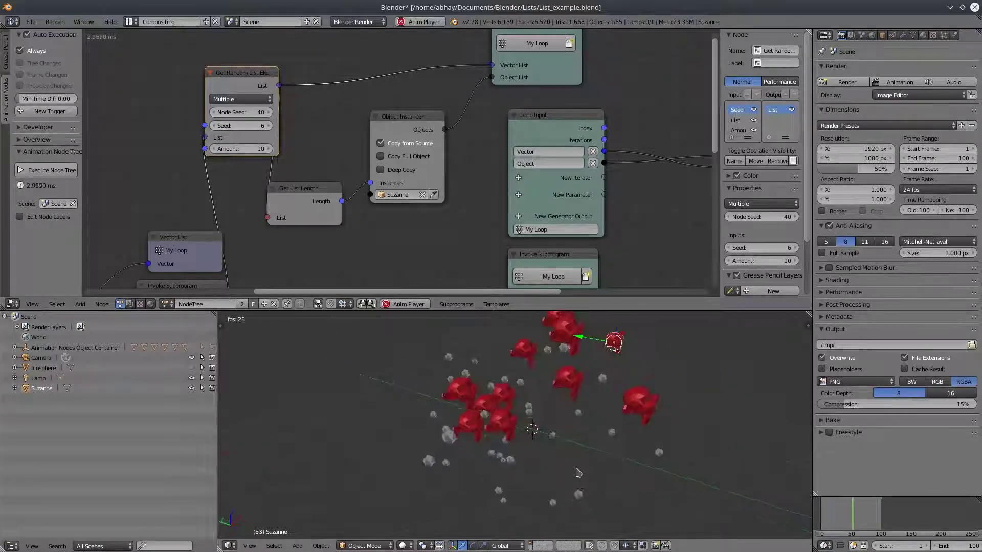
Add a Curve Object Output node and a Bezier Spline from Points node above the loop's invoke node.
{"action": "middle_click_drag", "start_coordinate": [485, 102], "coordinate": [458, 204]}
{"action": "left_click", "coordinate": [80, 304]}
{"action": "mouse_move", "coordinate": [94, 160]}
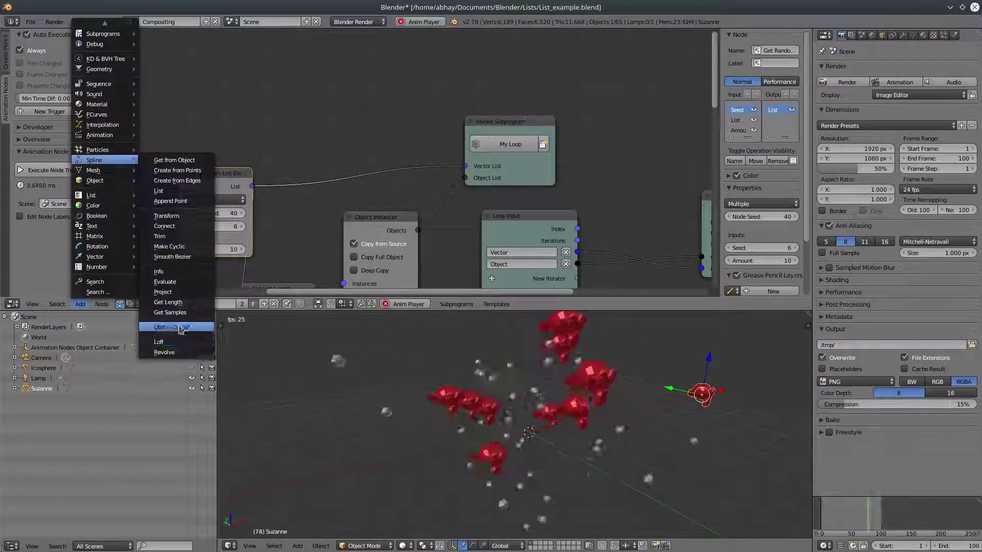
{"action": "left_click", "coordinate": [174, 327]}
{"action": "left_click", "coordinate": [80, 304]}
{"action": "left_click", "coordinate": [177, 170]}
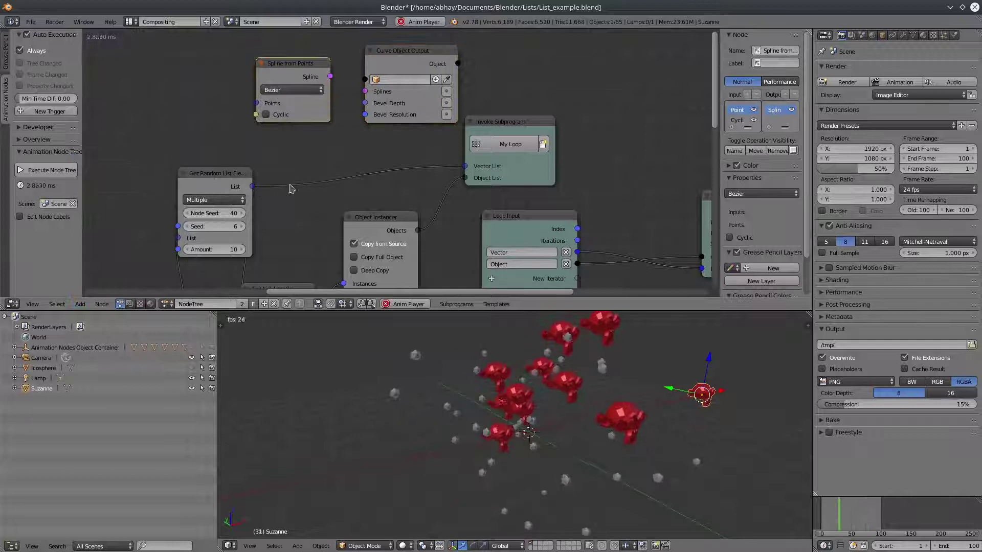
Connect the random List to Points and Spline through a Create Spline List node to Splines, with a new Target curve as output object.
{"action": "middle_click_drag", "start_coordinate": [253, 181], "coordinate": [309, 171]}
{"action": "middle_click_drag", "start_coordinate": [461, 141], "coordinate": [459, 192]}
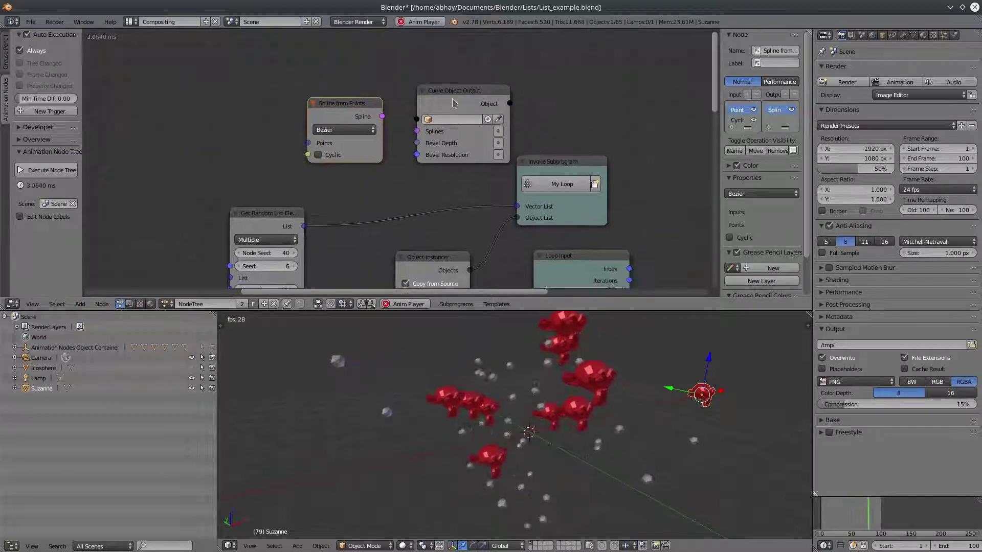
{"action": "left_click_drag", "start_coordinate": [452, 99], "coordinate": [538, 65]}
{"action": "left_click_drag", "start_coordinate": [353, 110], "coordinate": [433, 70]}
{"action": "left_click_drag", "start_coordinate": [308, 226], "coordinate": [388, 103]}
{"action": "left_click_drag", "start_coordinate": [450, 100], "coordinate": [581, 80]}
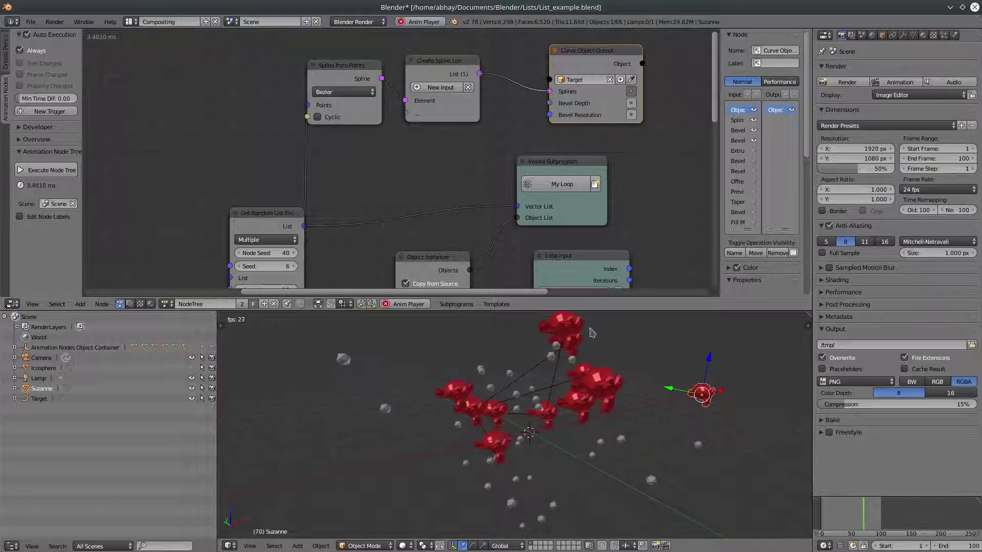
Thicken the Target curve with a bevel depth of 0.018 and a bevel resolution of 2.
{"action": "right_click", "coordinate": [597, 407]}
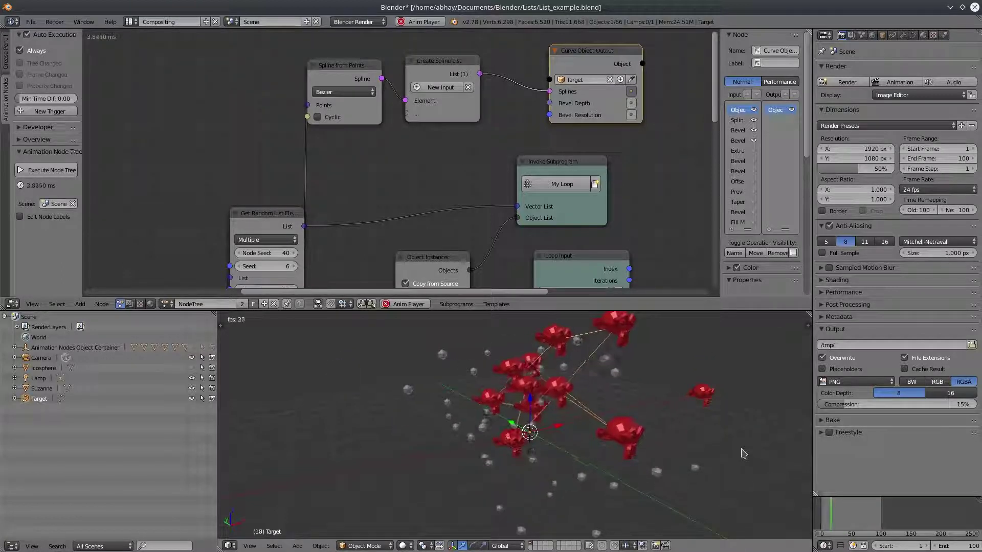
{"action": "left_click", "coordinate": [915, 36]}
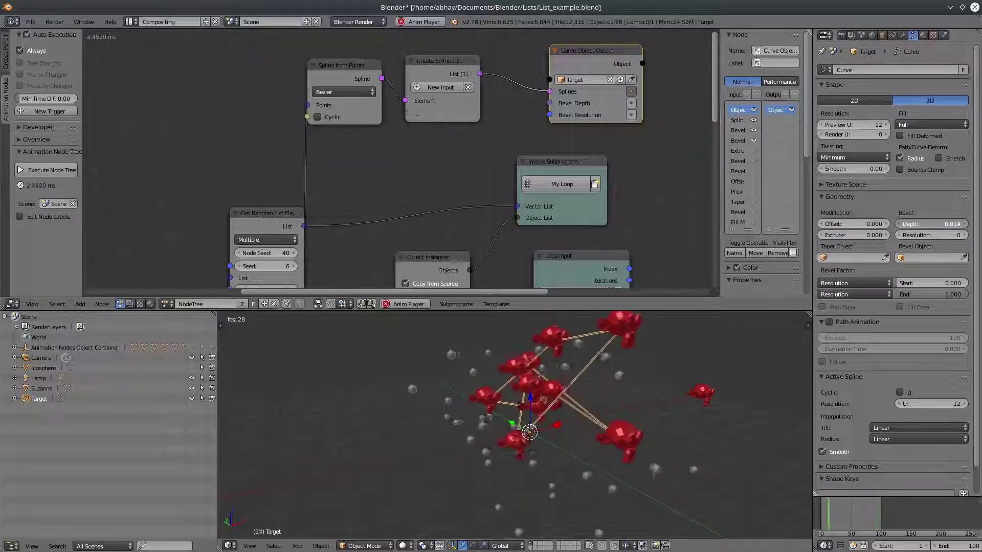
{"action": "left_click_drag", "start_coordinate": [927, 224], "coordinate": [932, 224]}
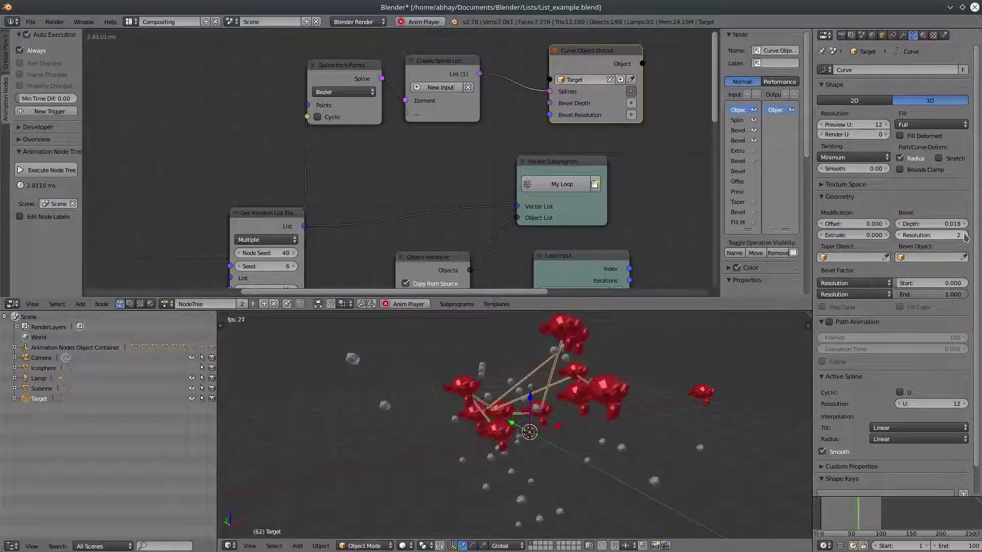
Give the Target curve a new material with a pale cyan diffuse color and inspect the animated result.
{"action": "left_click", "coordinate": [923, 35]}
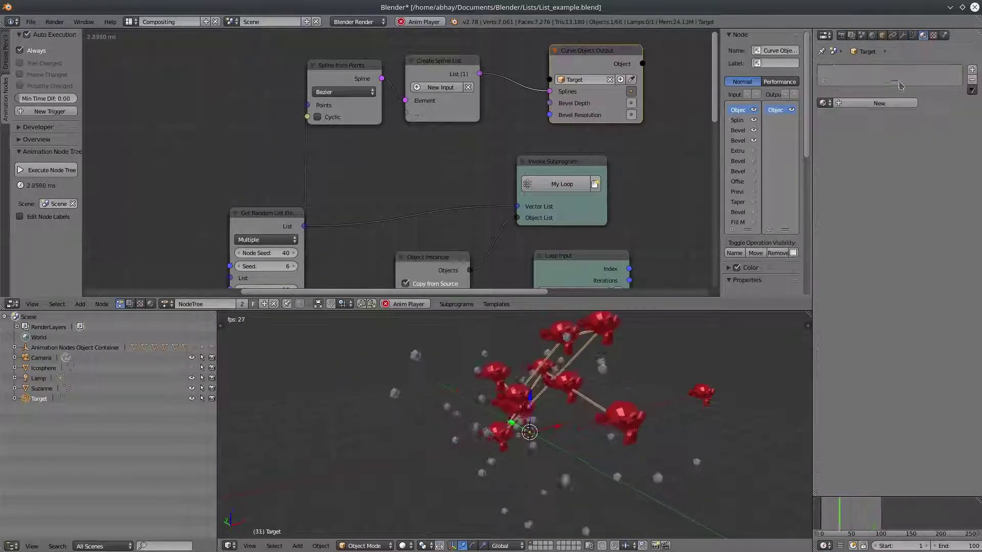
{"action": "left_click", "coordinate": [871, 103]}
{"action": "left_click", "coordinate": [867, 229]}
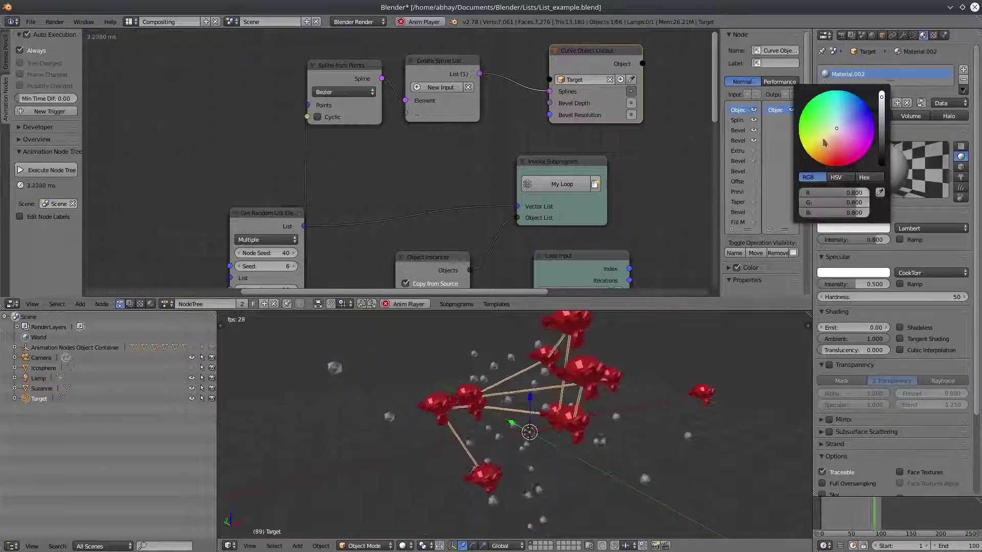
{"action": "left_click_drag", "start_coordinate": [841, 119], "coordinate": [837, 118]}
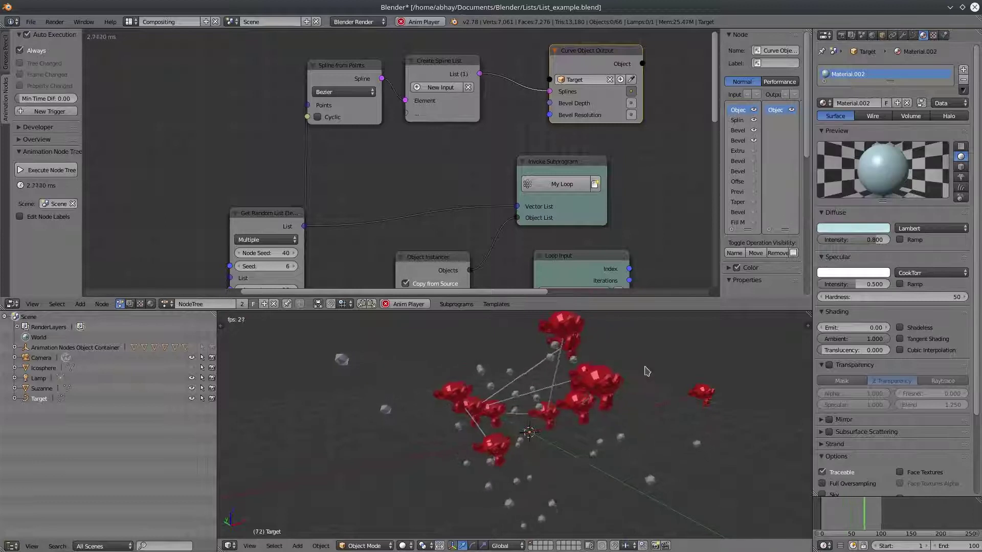
{"action": "key", "text": "shift+space"}
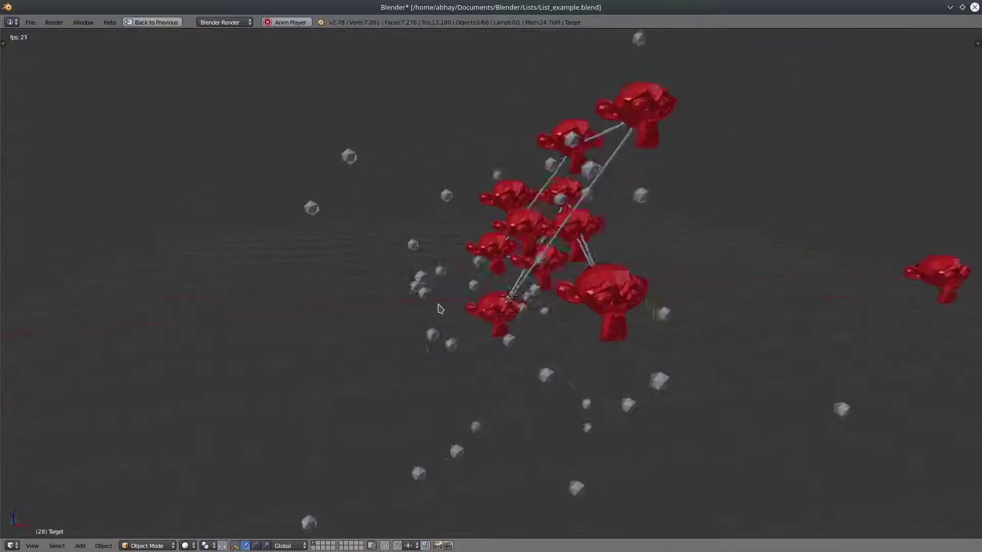
{"action": "middle_click_drag", "start_coordinate": [433, 308], "coordinate": [696, 351]}
{"action": "key", "text": "shift+space"}
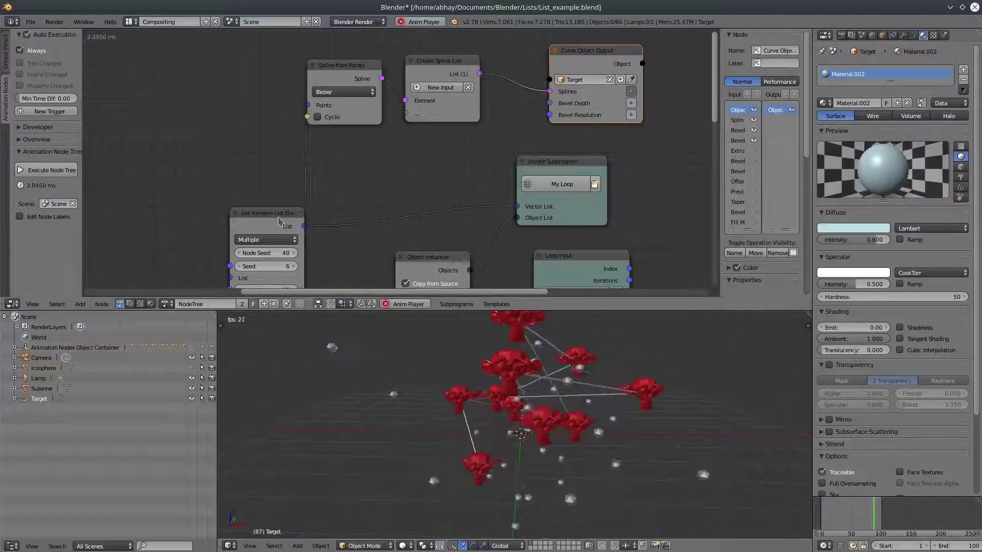
Move the Get Random List Elements node up beside the spline nodes and raise its Seed to 9.
{"action": "left_click_drag", "start_coordinate": [279, 221], "coordinate": [249, 156]}
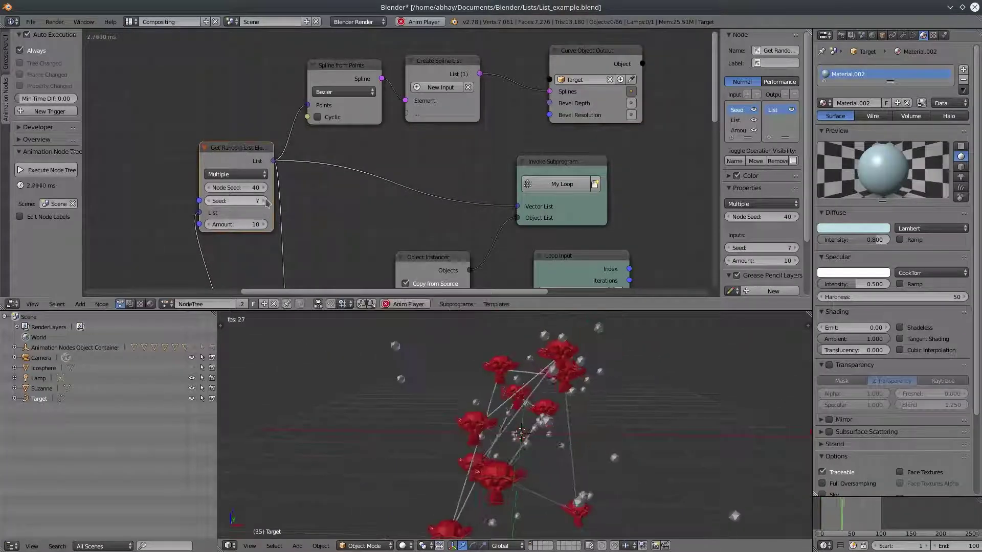
{"action": "left_click", "coordinate": [265, 201]}
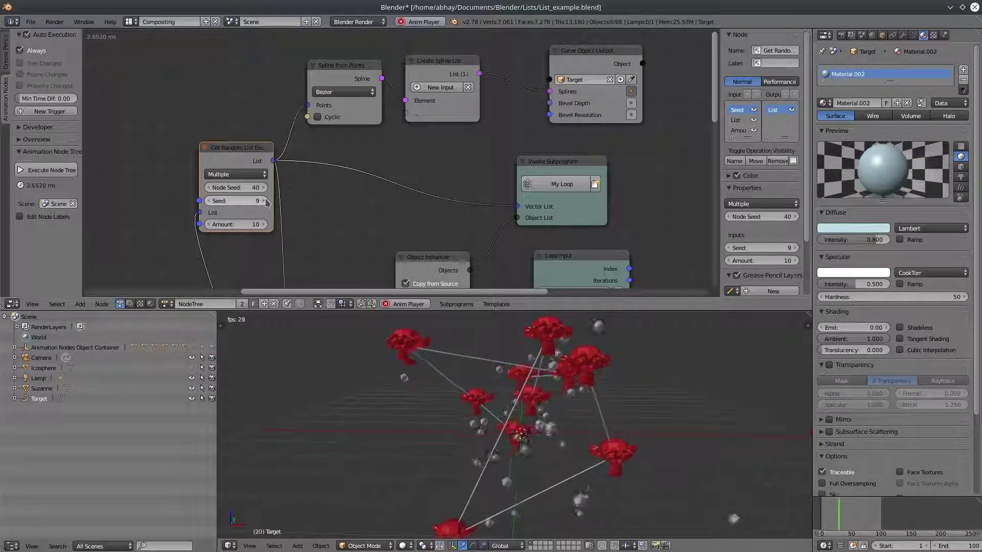
Duplicate the Get Random List Elements node several times to compare node seeds, and delete the copies.
{"action": "middle_click_drag", "start_coordinate": [344, 202], "coordinate": [391, 201]}
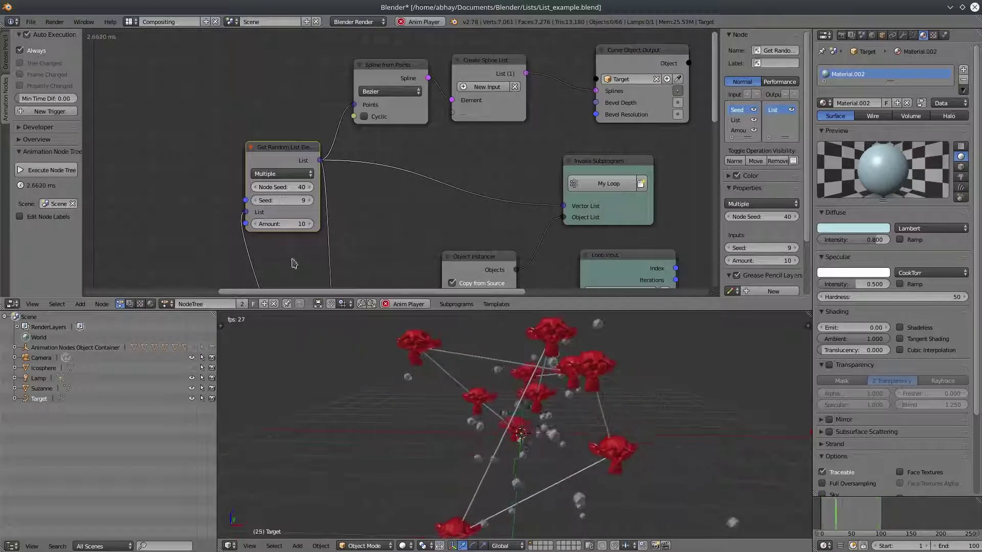
{"action": "key", "text": "shift+d"}
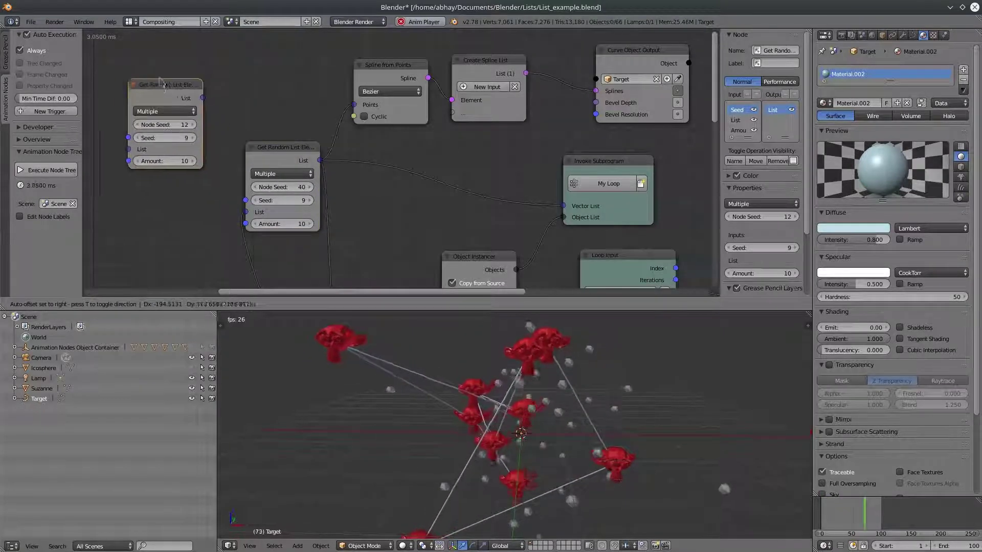
{"action": "left_click", "coordinate": [183, 125]}
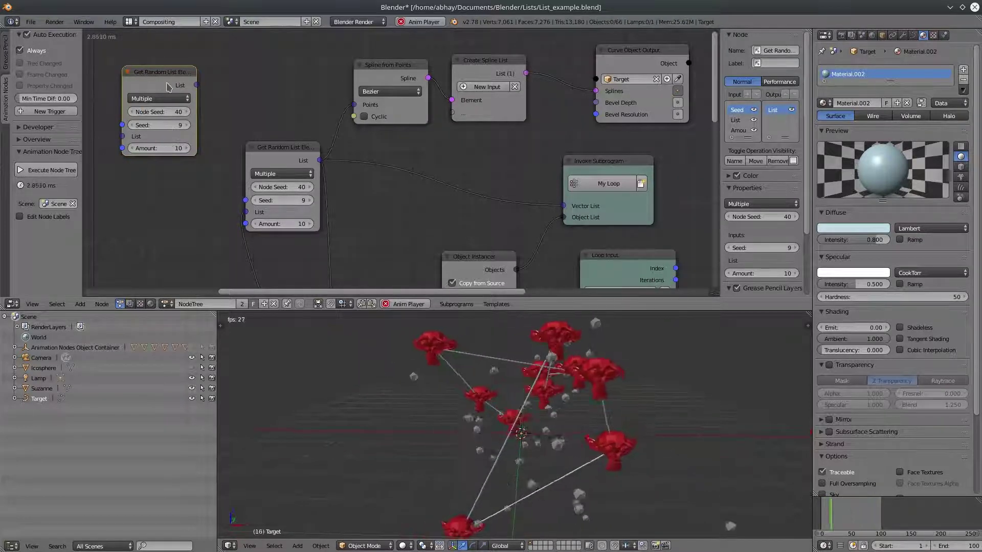
{"action": "key", "text": "x"}
{"action": "key", "text": "shift+d"}
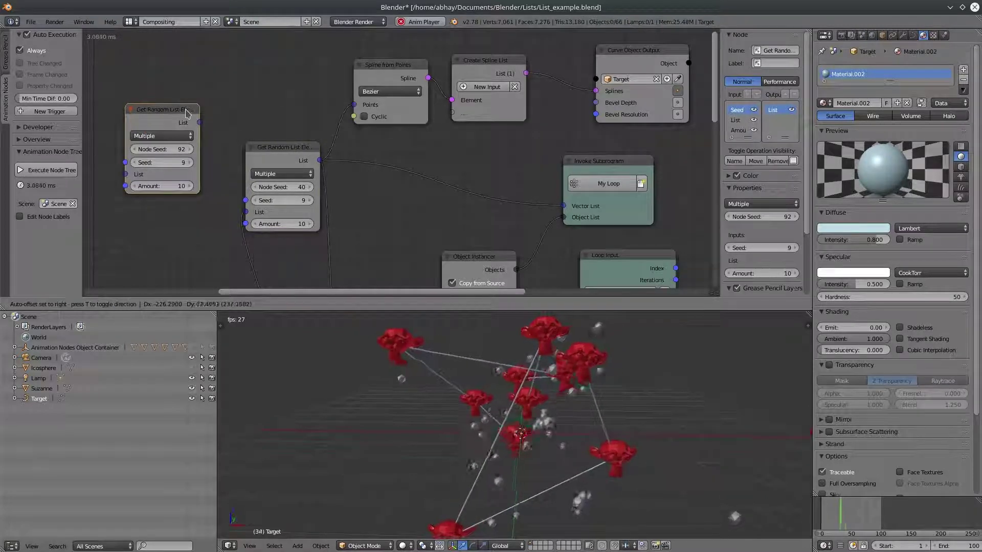
{"action": "left_click", "coordinate": [190, 114]}
{"action": "key", "text": "shift+d"}
{"action": "left_click", "coordinate": [258, 53]}
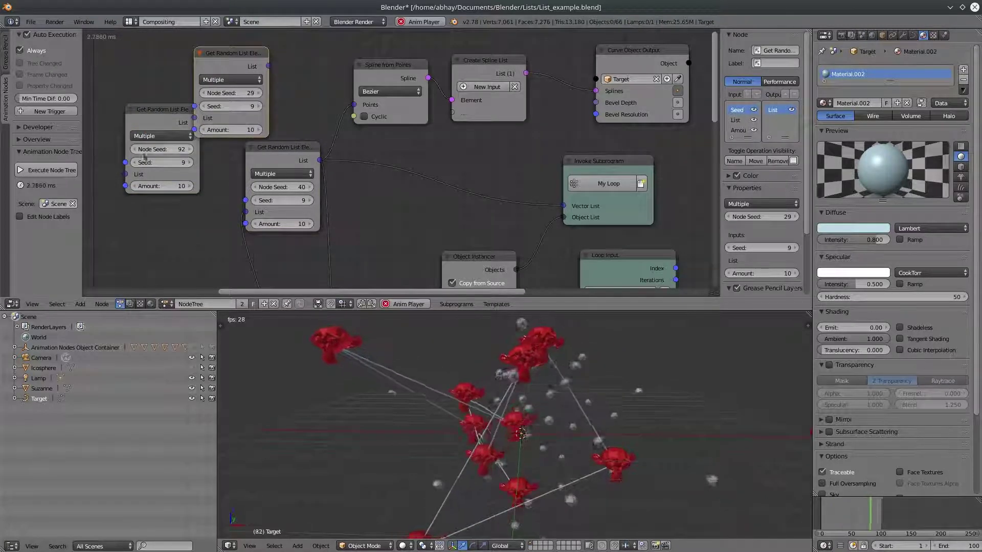
{"action": "key", "text": "x"}
{"action": "right_click", "coordinate": [187, 123]}
{"action": "key", "text": "x"}
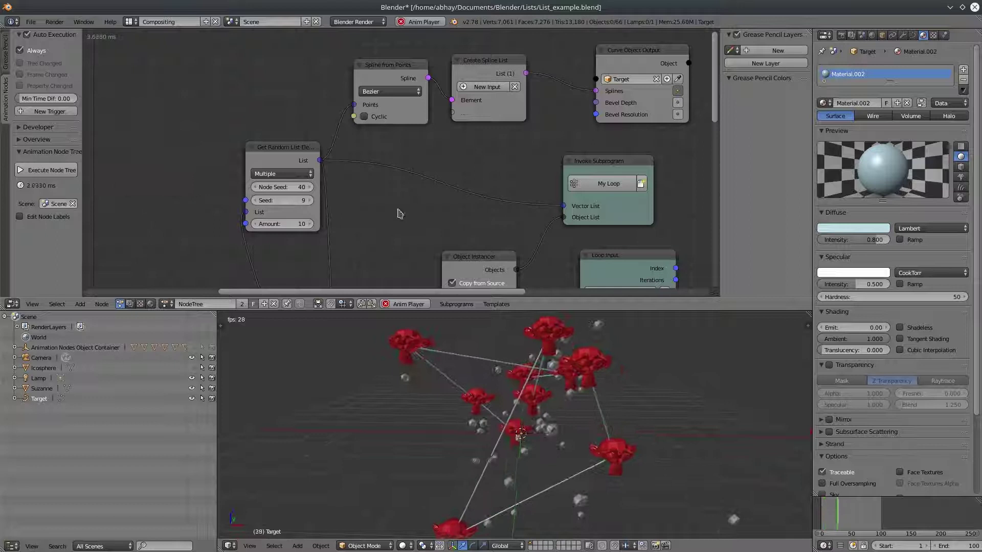
Add a Euler list generator output to the Icosphere loop and connect Direction to Rotation's Euler Rotation to it.
{"action": "middle_click_drag", "start_coordinate": [407, 210], "coordinate": [395, 203]}
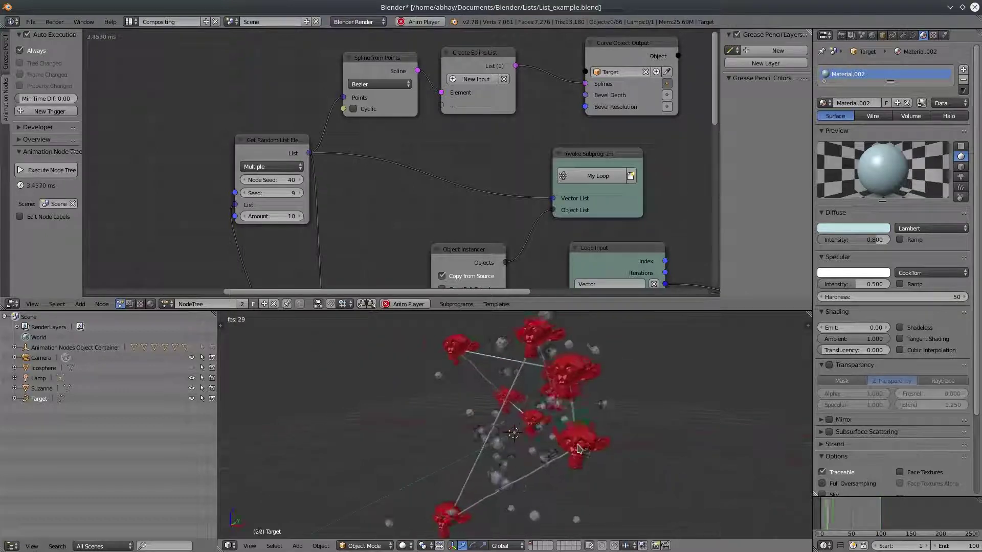
{"action": "key", "text": "shift+space"}
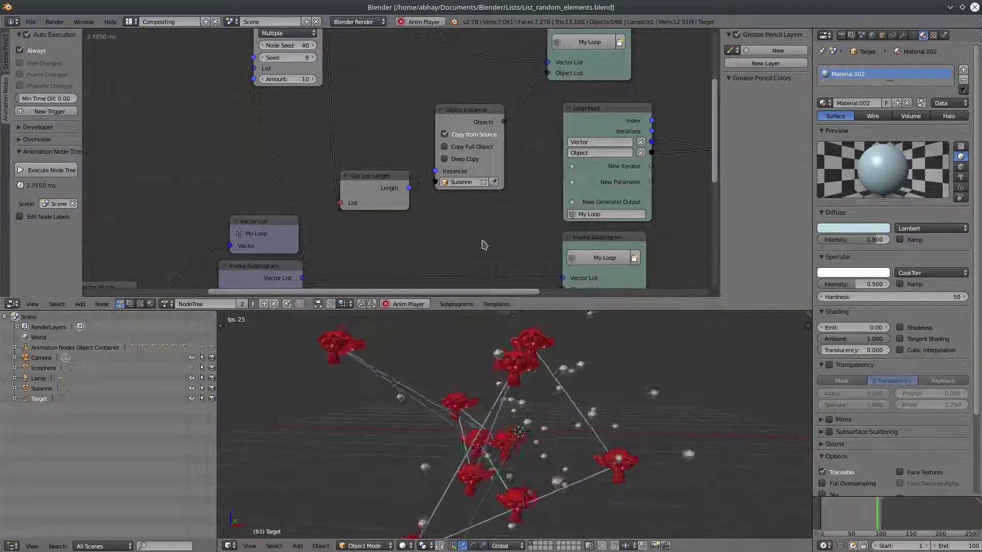
{"action": "key", "text": "shift+space"}
{"action": "scroll", "coordinate": [390, 240], "scroll_direction": "down", "scroll_amount": 2}
{"action": "middle_click_drag", "start_coordinate": [389, 240], "coordinate": [276, 158]}
{"action": "scroll", "coordinate": [389, 235], "scroll_direction": "up", "scroll_amount": 2}
{"action": "key", "text": "ctrl+a"}
{"action": "key", "text": "Return"}
{"action": "left_click", "coordinate": [673, 293]}
{"action": "left_click_drag", "start_coordinate": [621, 275], "coordinate": [675, 322]}
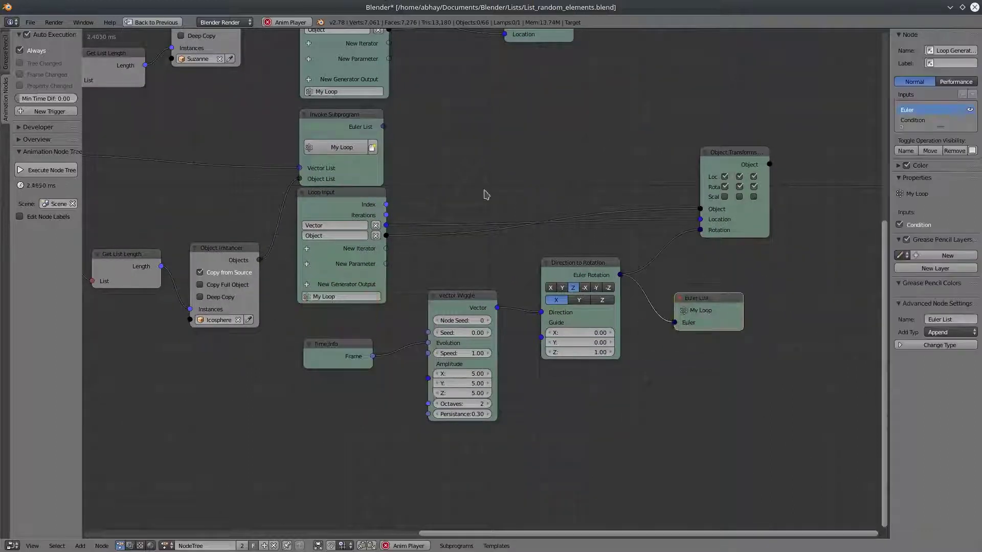
Spread out the Suzanne loop's Object Transforms Output and Loop Input nodes, and shift the Icosphere loop's invoke node aside.
{"action": "middle_click_drag", "start_coordinate": [440, 133], "coordinate": [571, 424]}
{"action": "left_click_drag", "start_coordinate": [667, 260], "coordinate": [730, 255]}
{"action": "left_click_drag", "start_coordinate": [472, 275], "coordinate": [556, 267]}
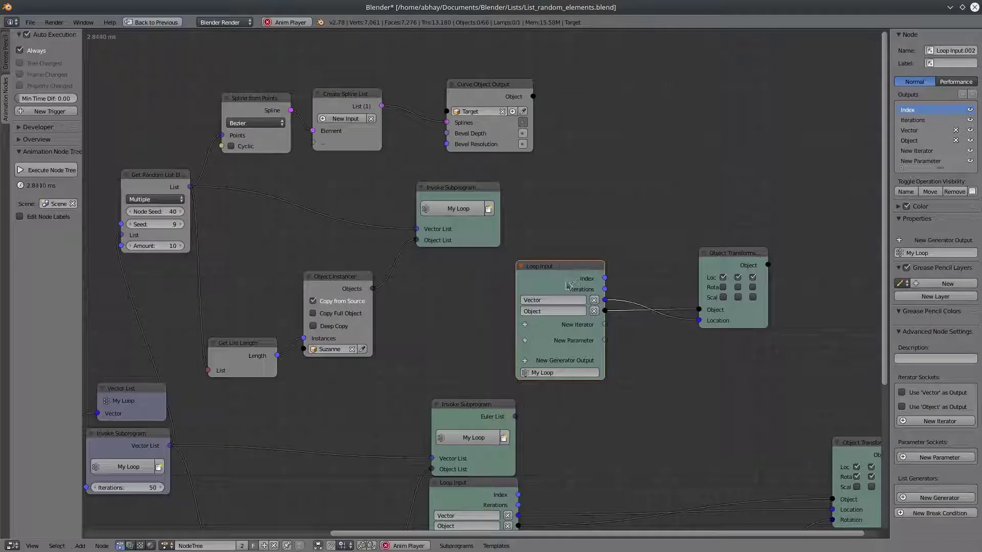
{"action": "left_click_drag", "start_coordinate": [486, 405], "coordinate": [428, 387]}
Add a Euler iterator to the Suzanne loop and connect the Icosphere loop's Euler List to its invoke node.
{"action": "left_click", "coordinate": [523, 327]}
{"action": "key", "text": "Return"}
{"action": "left_click_drag", "start_coordinate": [448, 399], "coordinate": [416, 251]}
Enable rotation and scale on the Suzanne loop's Object Transforms Output and connect the Euler iterator to Rotation.
{"action": "left_click_drag", "start_coordinate": [604, 322], "coordinate": [710, 352]}
{"action": "left_click_drag", "start_coordinate": [722, 297], "coordinate": [753, 287]}
{"action": "left_click_drag", "start_coordinate": [604, 321], "coordinate": [698, 346]}
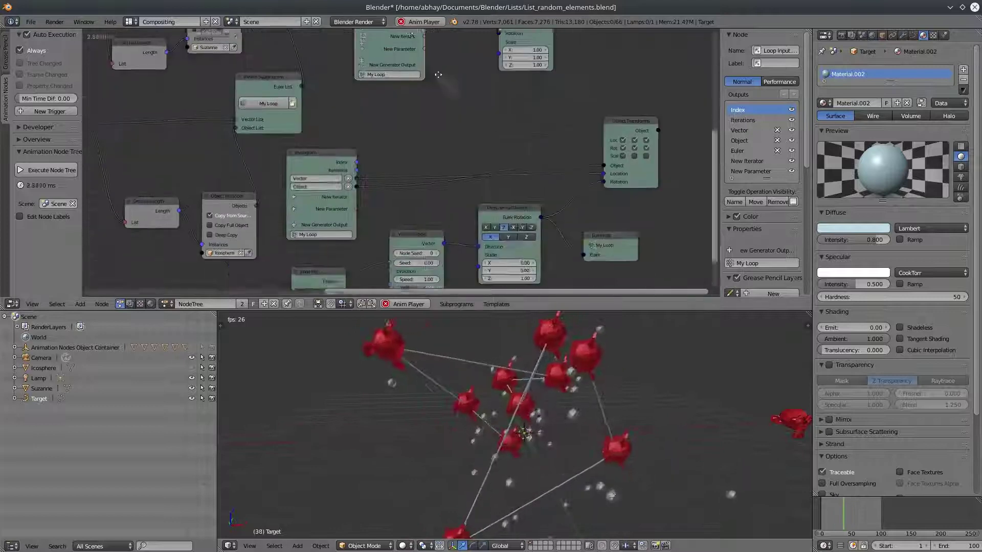
Connect the Icosphere loop's Index to the Vector Wiggle's Seed and inspect the varied rotations in the 3D view.
{"action": "middle_click_drag", "start_coordinate": [438, 75], "coordinate": [437, 68]}
{"action": "middle_click_drag", "start_coordinate": [506, 150], "coordinate": [479, 26]}
{"action": "scroll", "coordinate": [427, 143], "scroll_direction": "up", "scroll_amount": 2}
{"action": "middle_click_drag", "start_coordinate": [427, 143], "coordinate": [482, 233]}
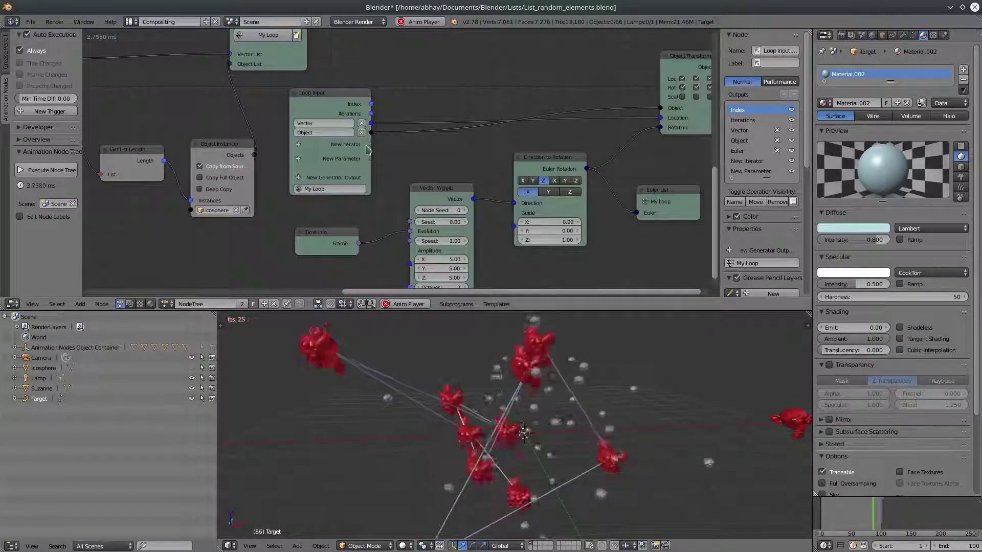
{"action": "left_click_drag", "start_coordinate": [370, 104], "coordinate": [409, 222]}
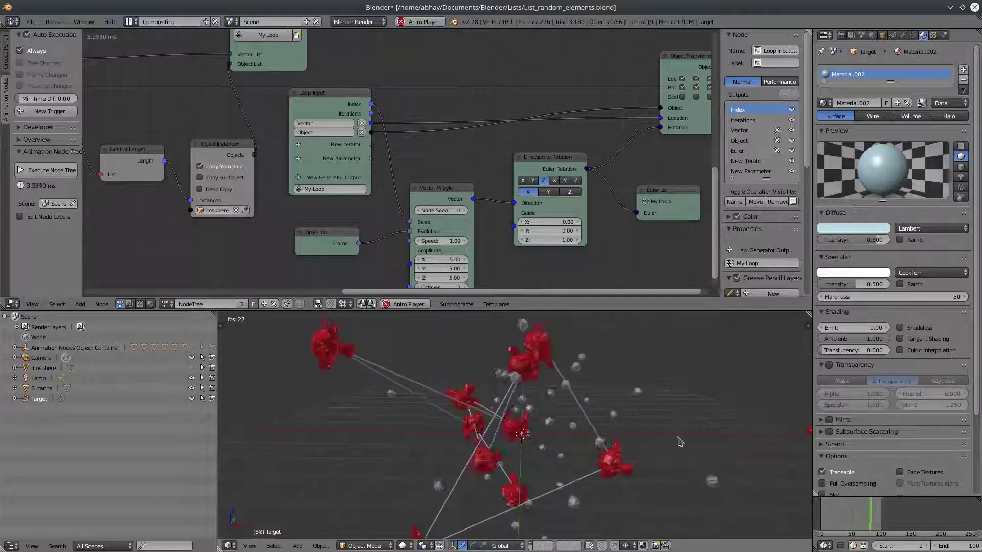
{"action": "key", "text": "ctrl+Up"}
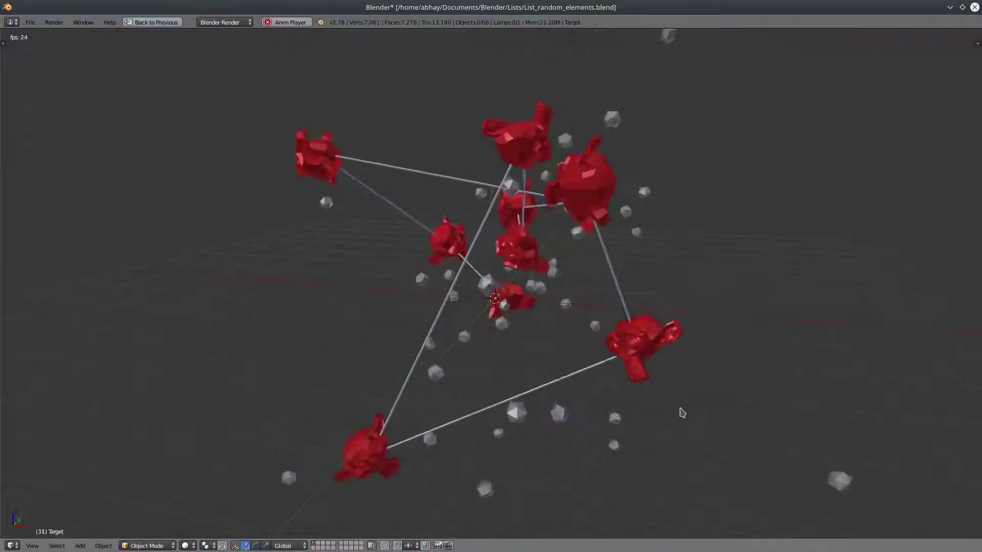
{"action": "middle_click_drag", "start_coordinate": [670, 263], "coordinate": [637, 270]}
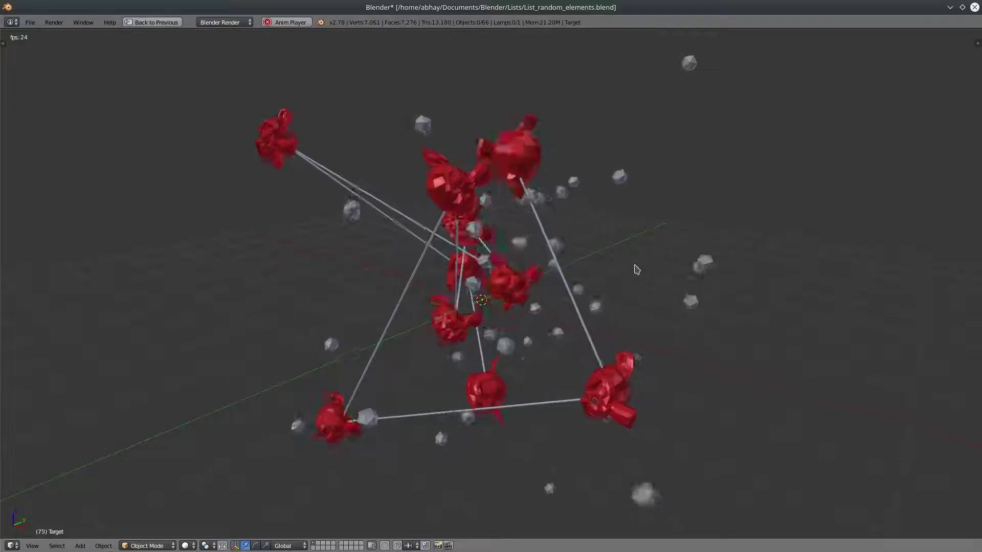